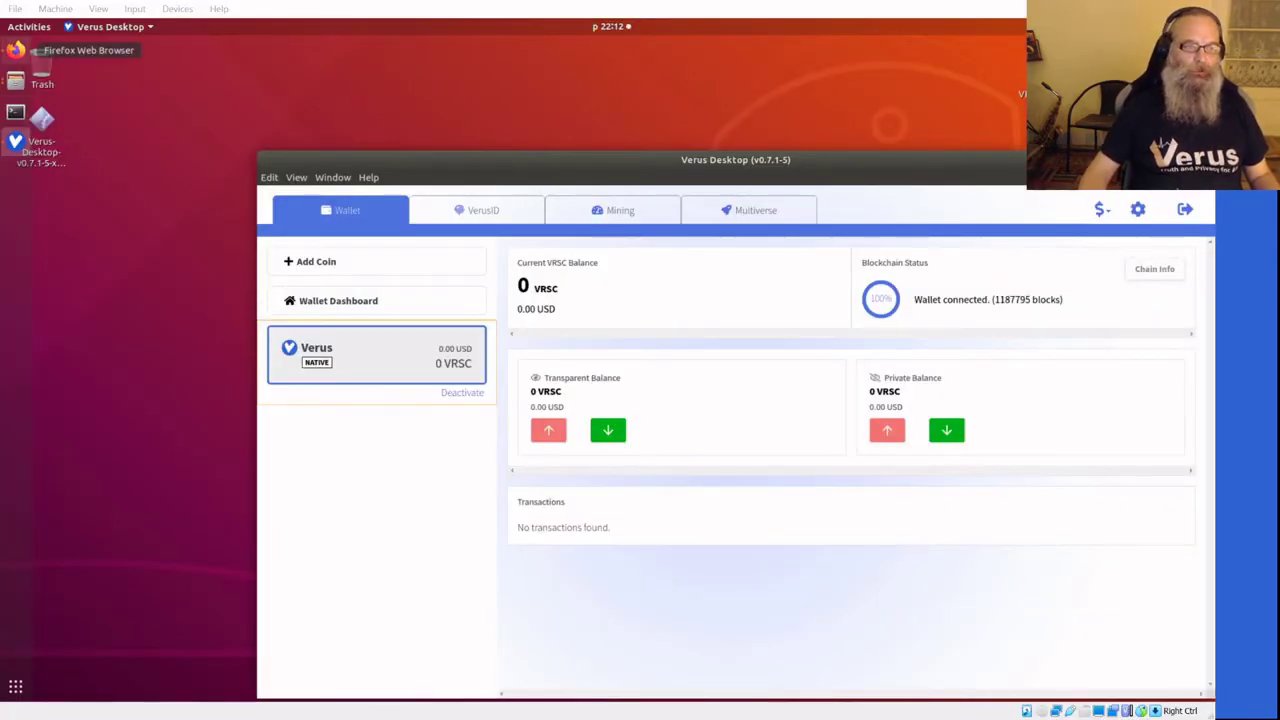
Step: Switch to Firefox and read the Verus wiki's wallet.dat locations and the procedure for restoring from a backup
click(16, 50)
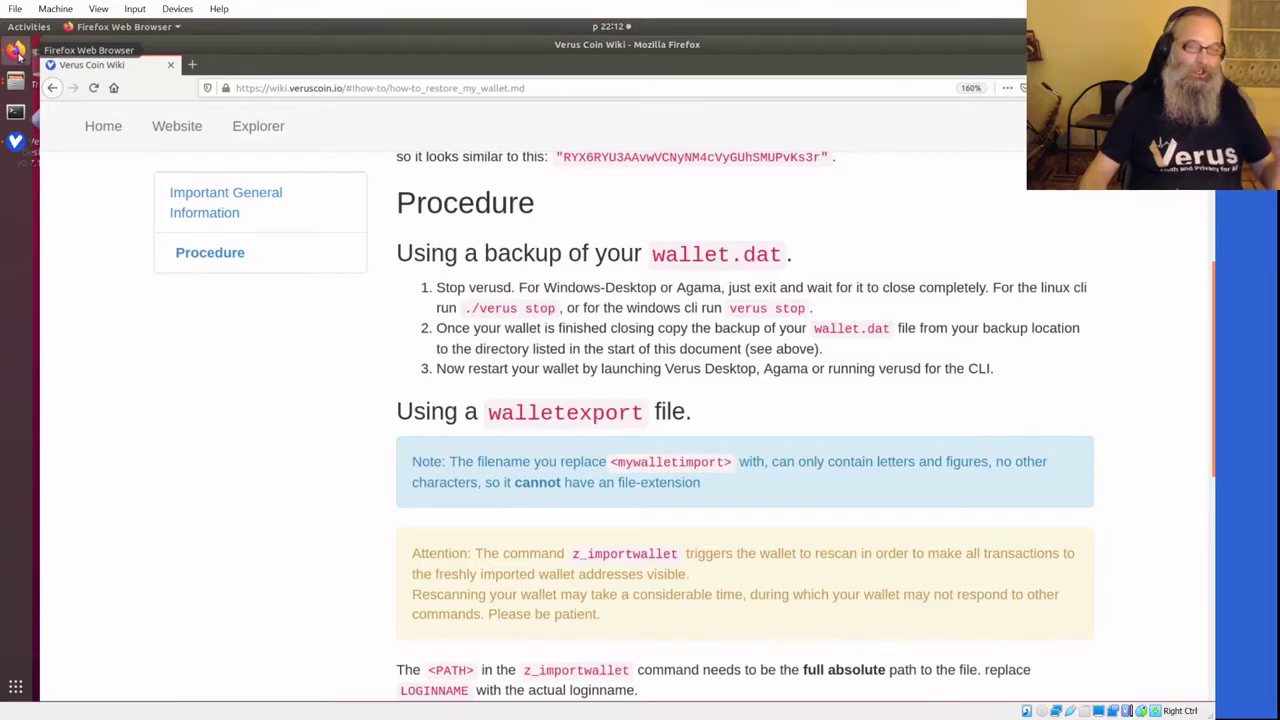
scroll(810, 410, up, 3)
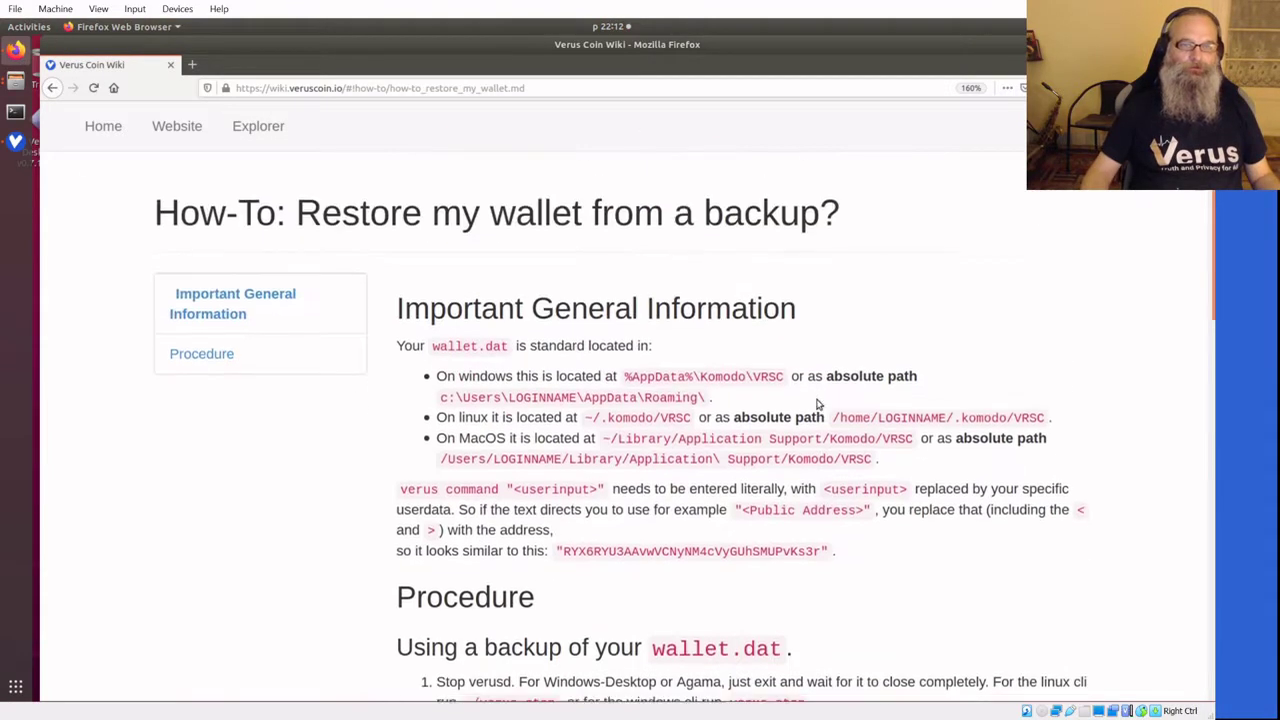
scroll(818, 400, up, 2)
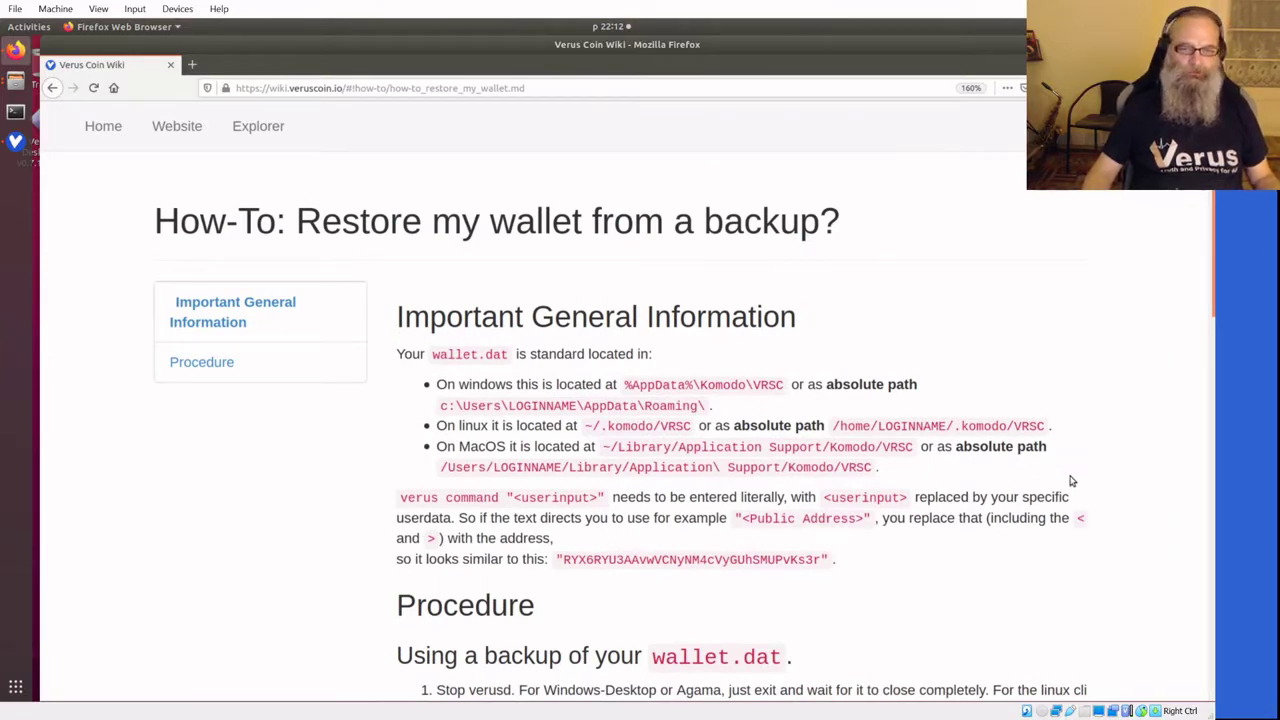
scroll(1070, 481, down, 4)
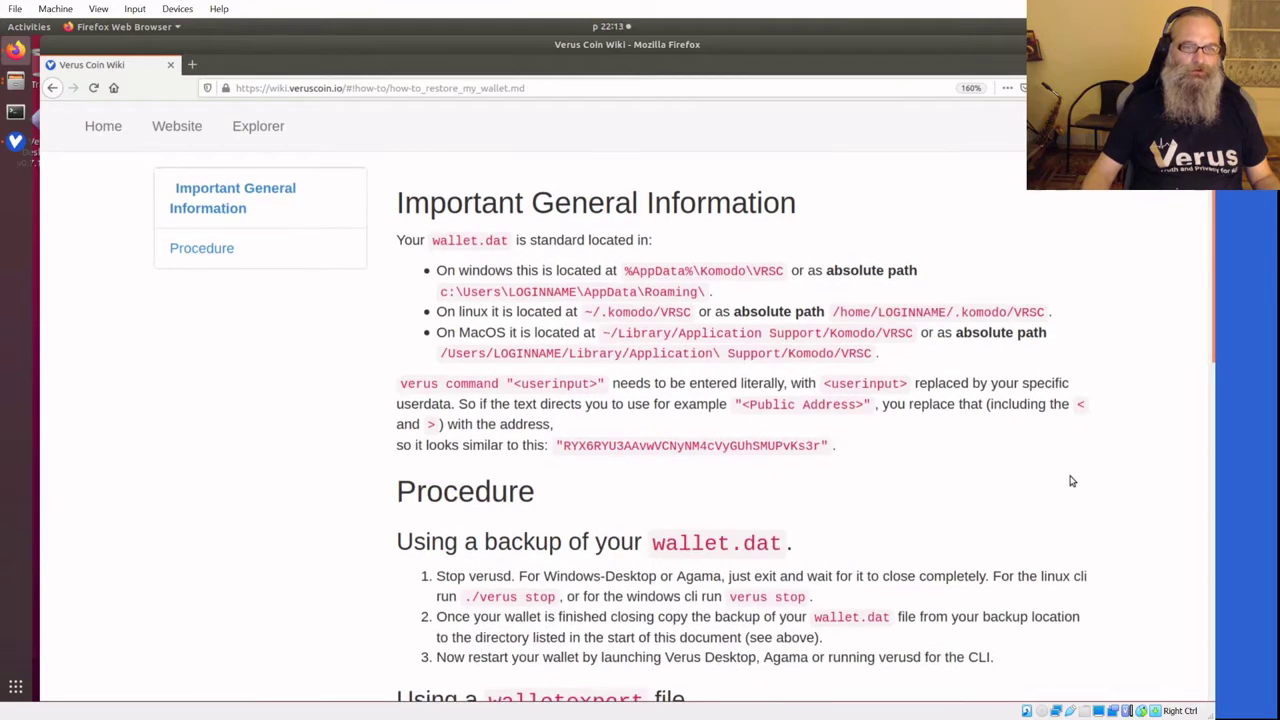
scroll(1070, 481, up, 2)
scroll(1070, 481, down, 4)
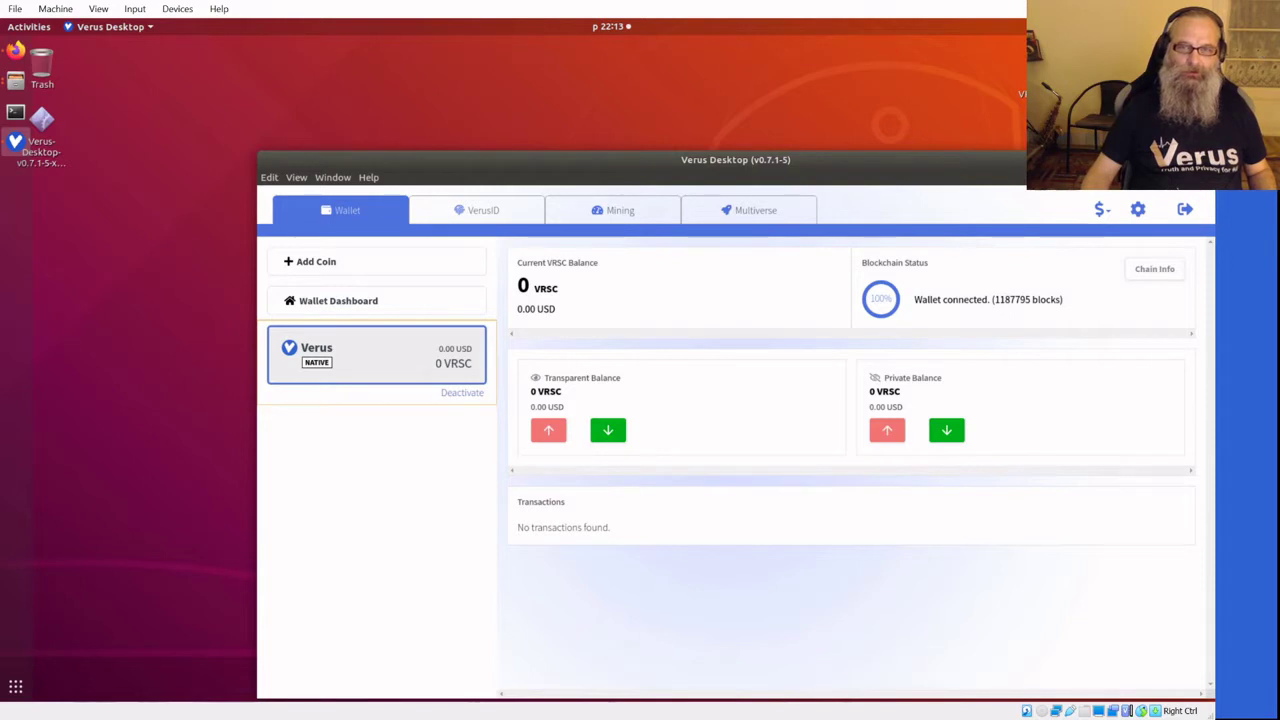
Step: Close Verus Desktop and bring up the VRSC data folder and the Documents folder holding the backup VideoDemoExport.dat
key(alt+F4)
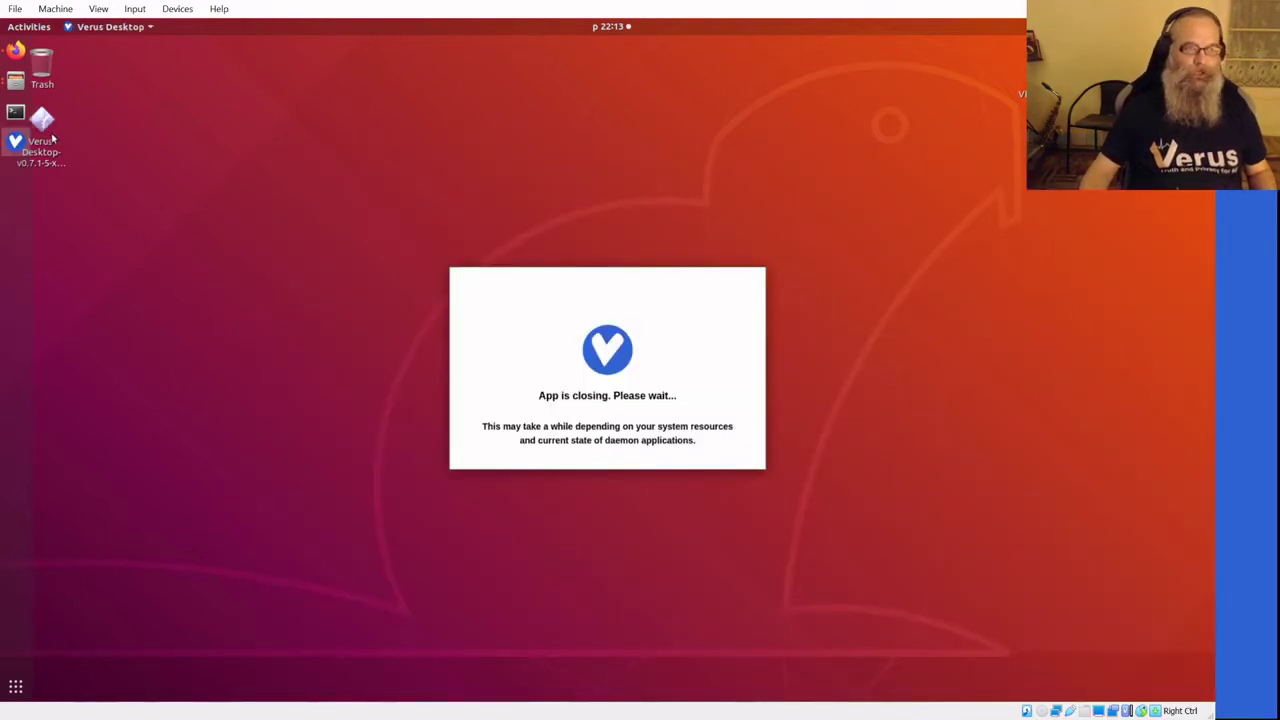
click(18, 86)
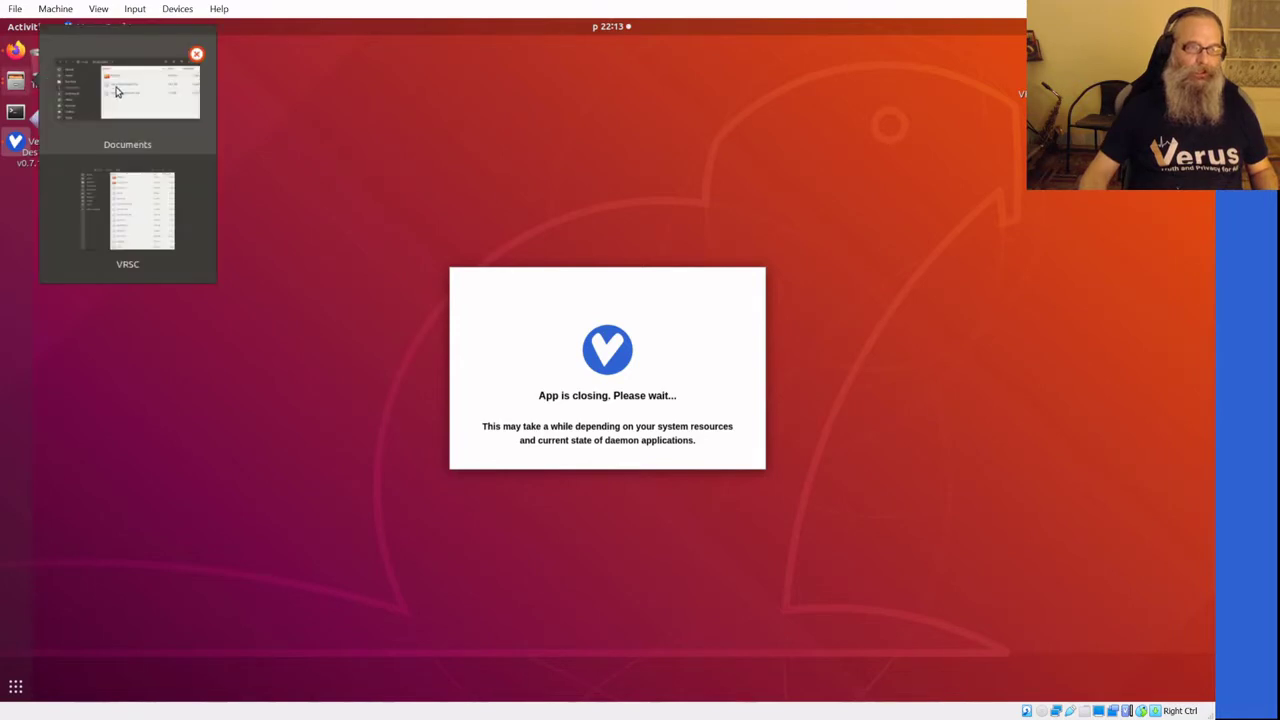
click(115, 91)
click(16, 86)
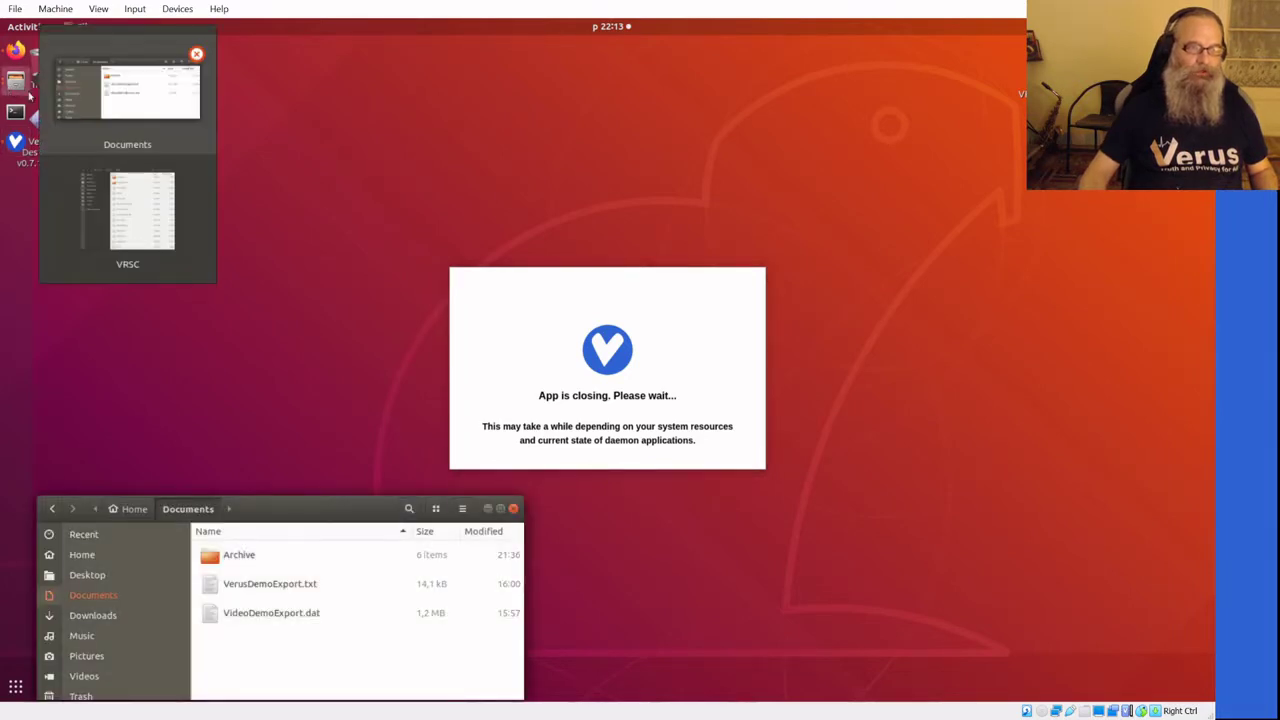
click(106, 226)
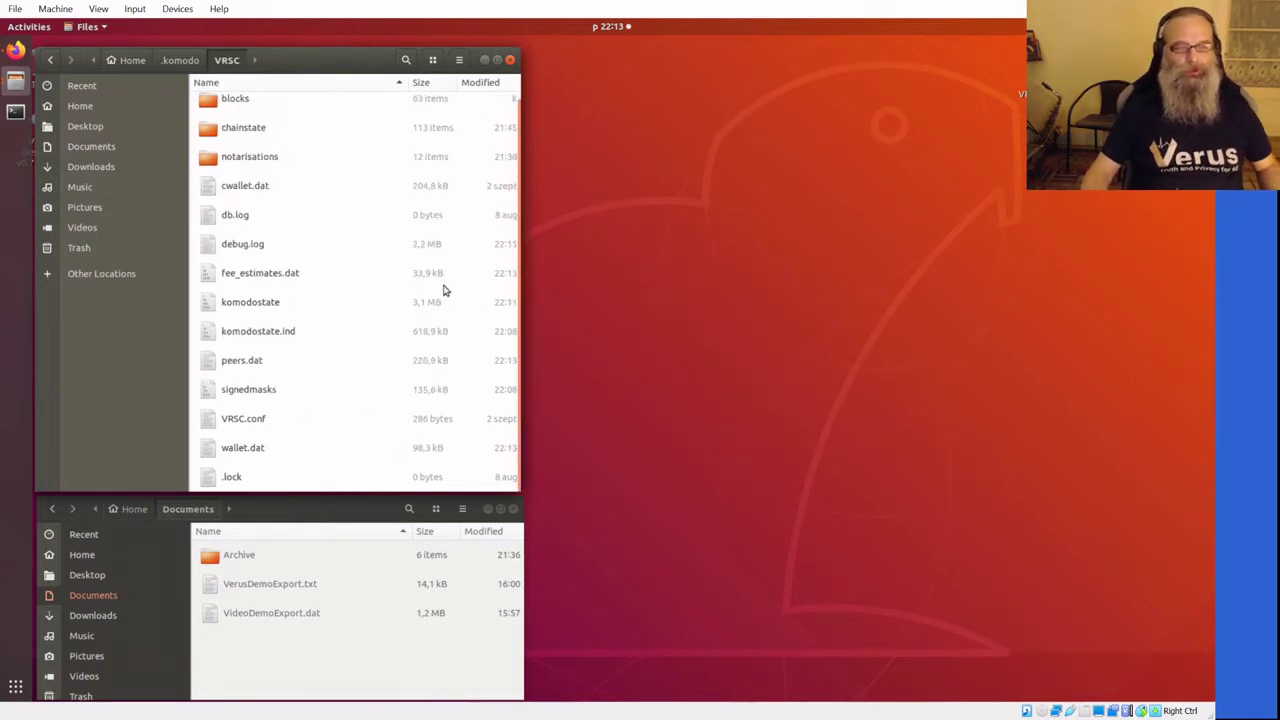
click(367, 655)
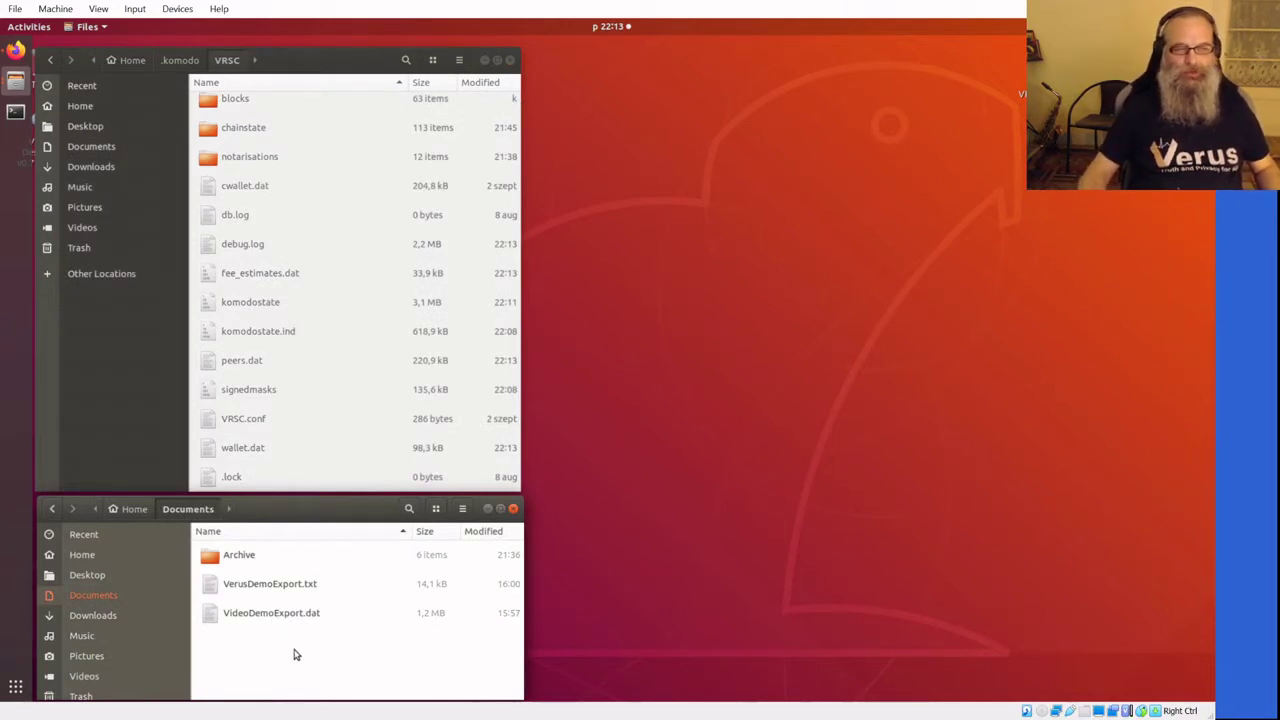
click(286, 613)
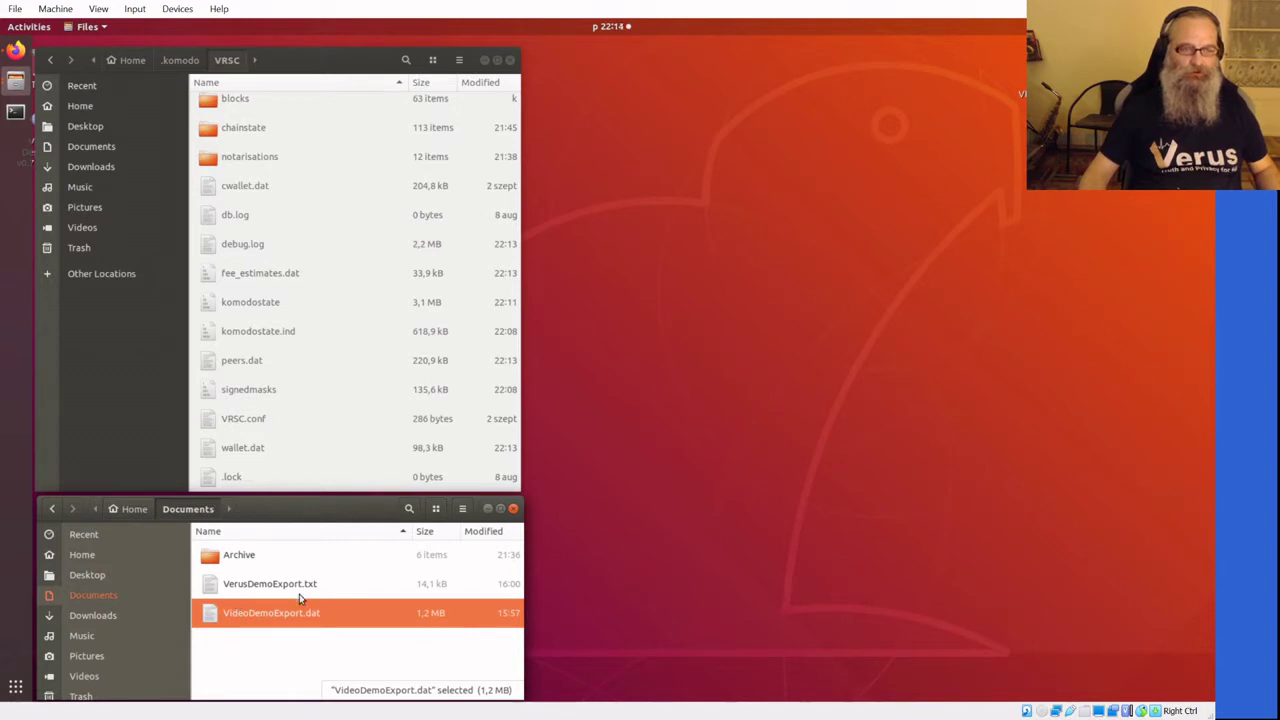
Step: Rename wallet.dat in the VRSC folder to wallet.dat.virgin
click(254, 455)
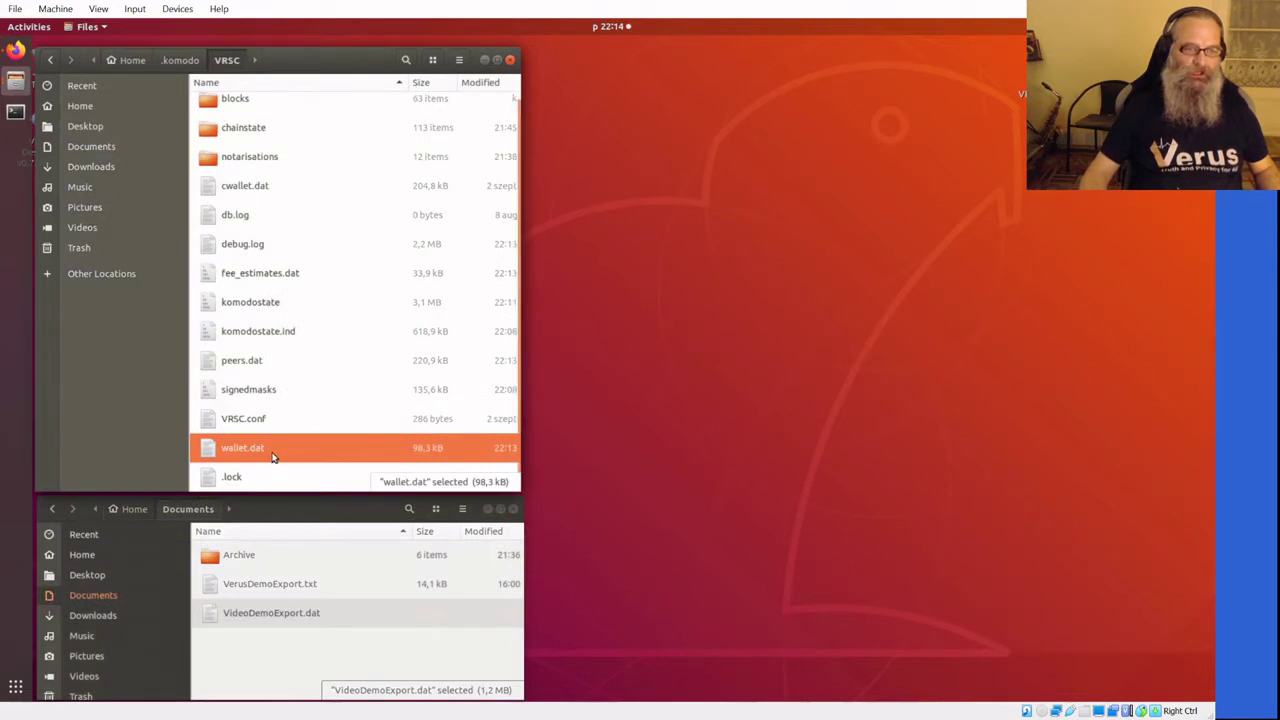
right_click(272, 456)
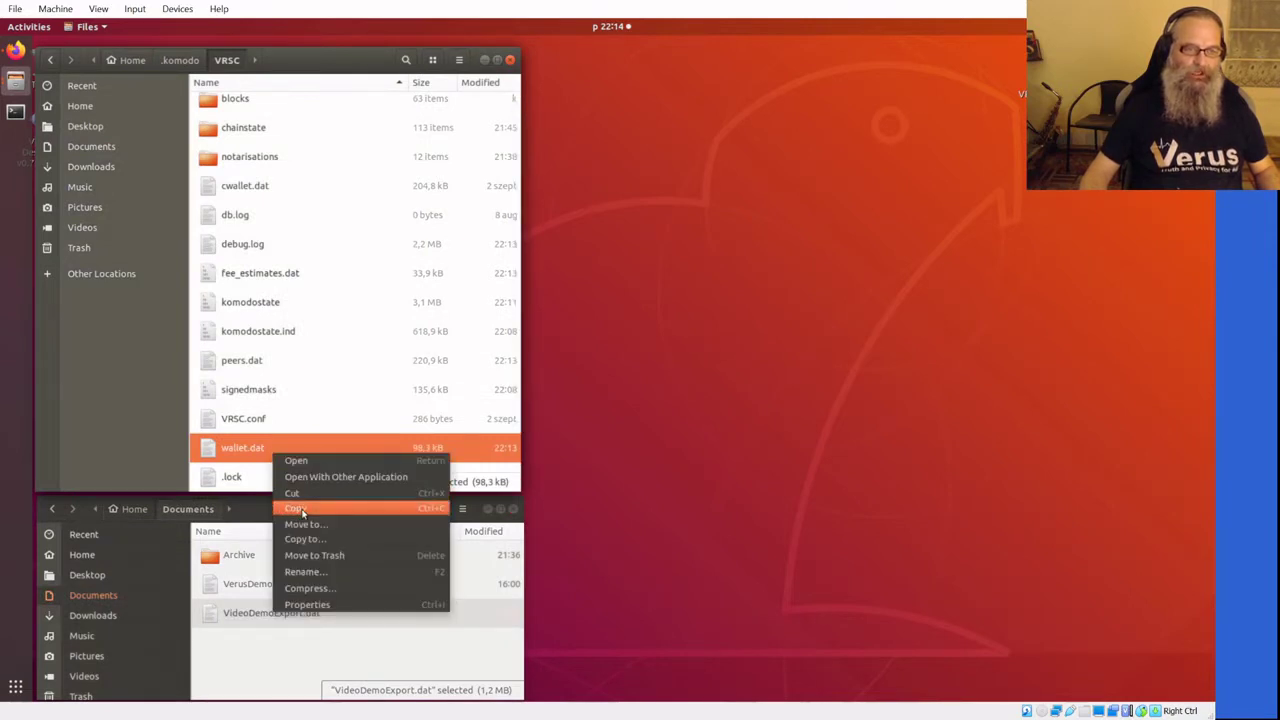
click(318, 571)
click(274, 406)
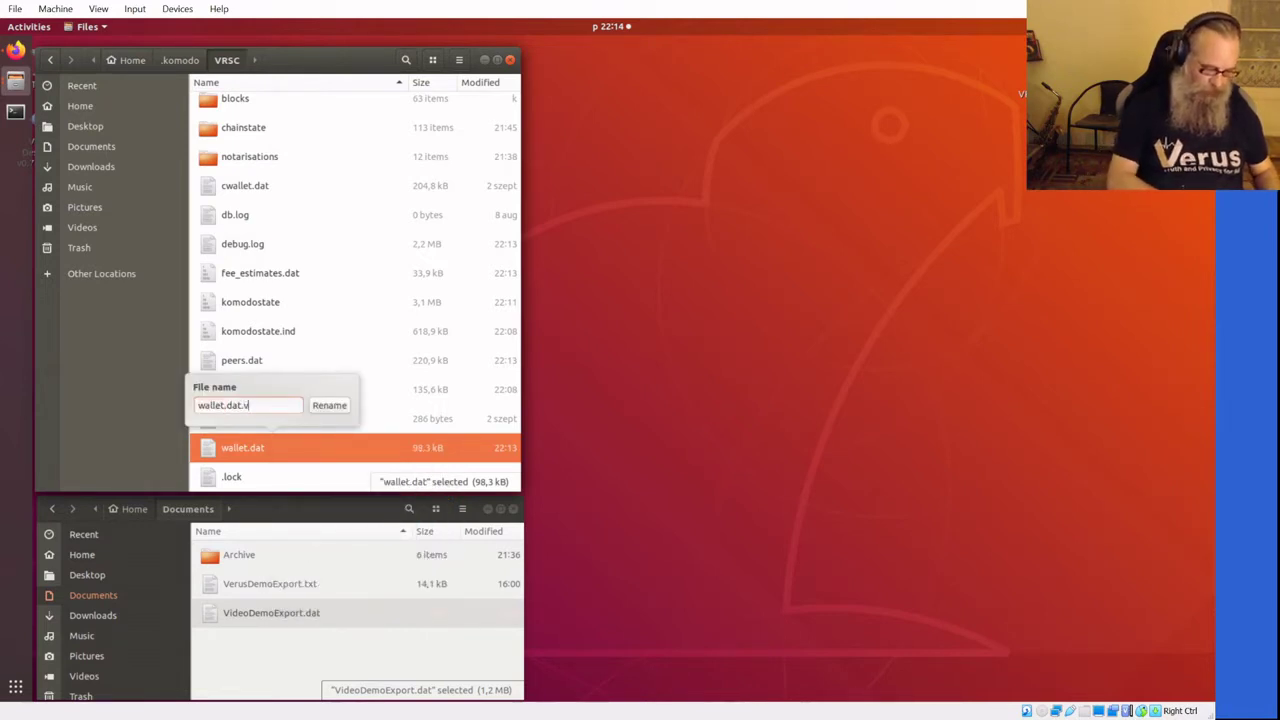
text(.virgin)
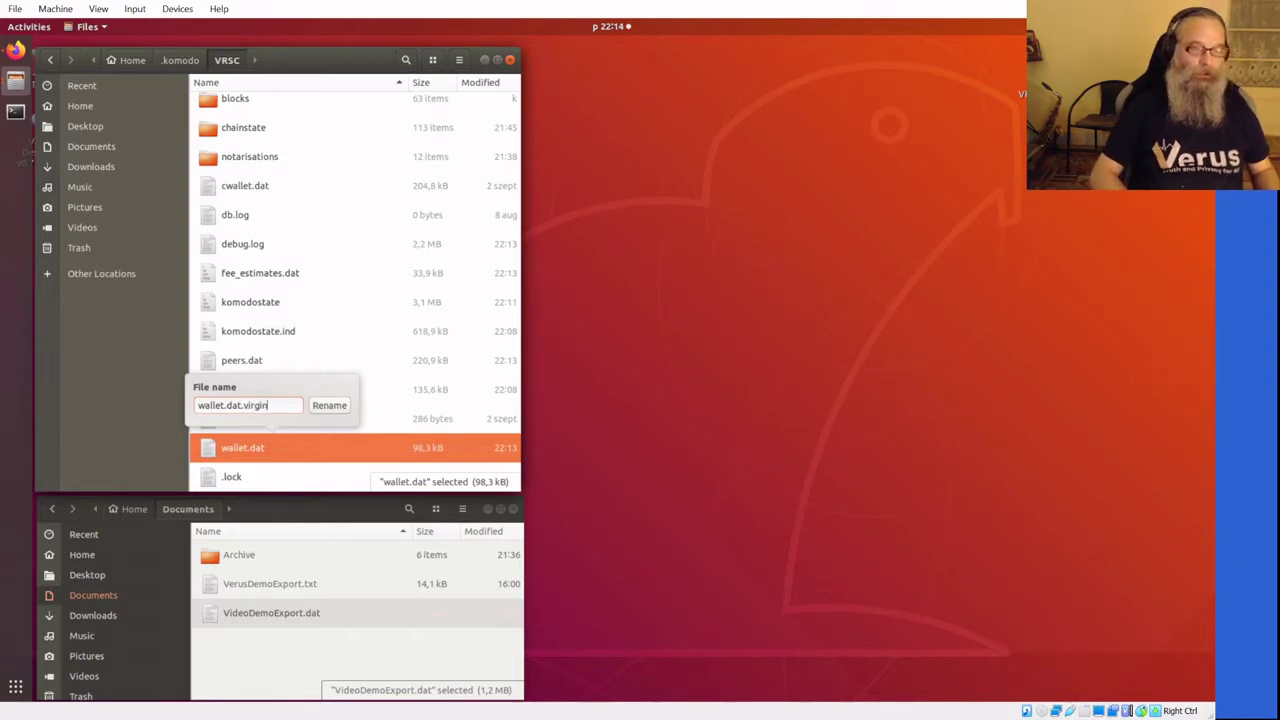
key(Return)
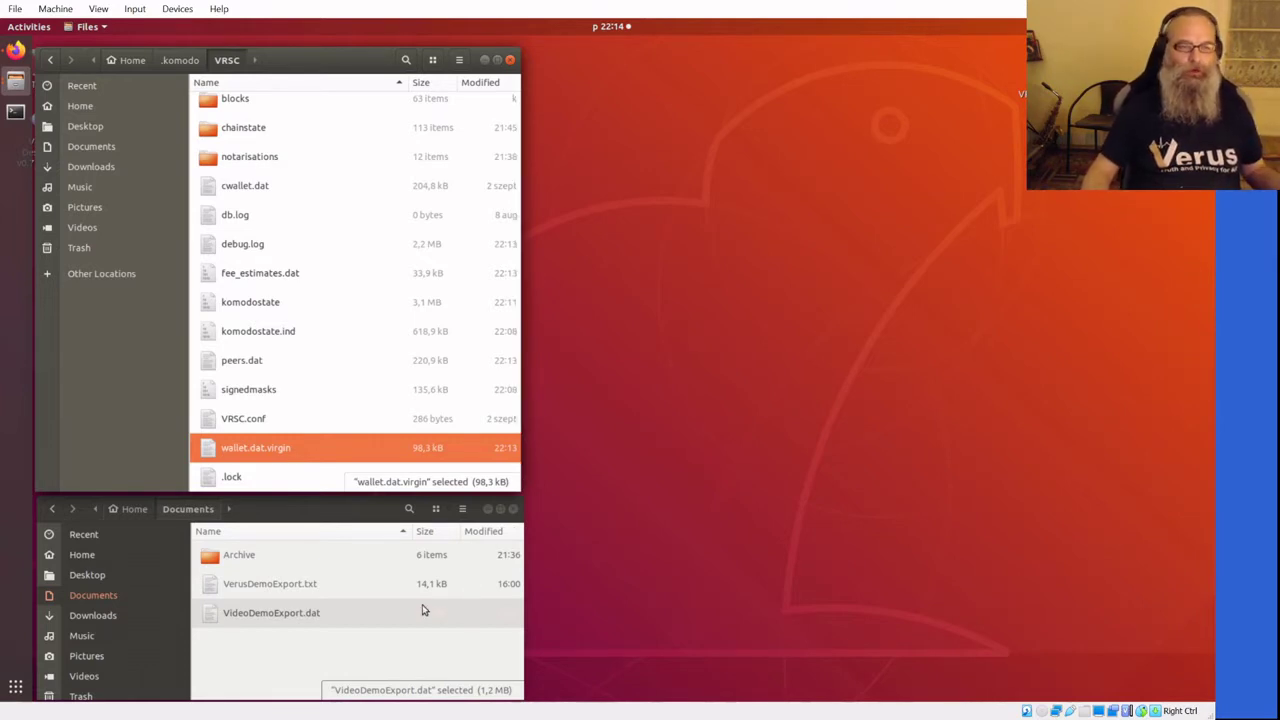
Step: Copy VideoDemoExport.dat from the Documents folder into the VRSC folder
right_click(307, 620)
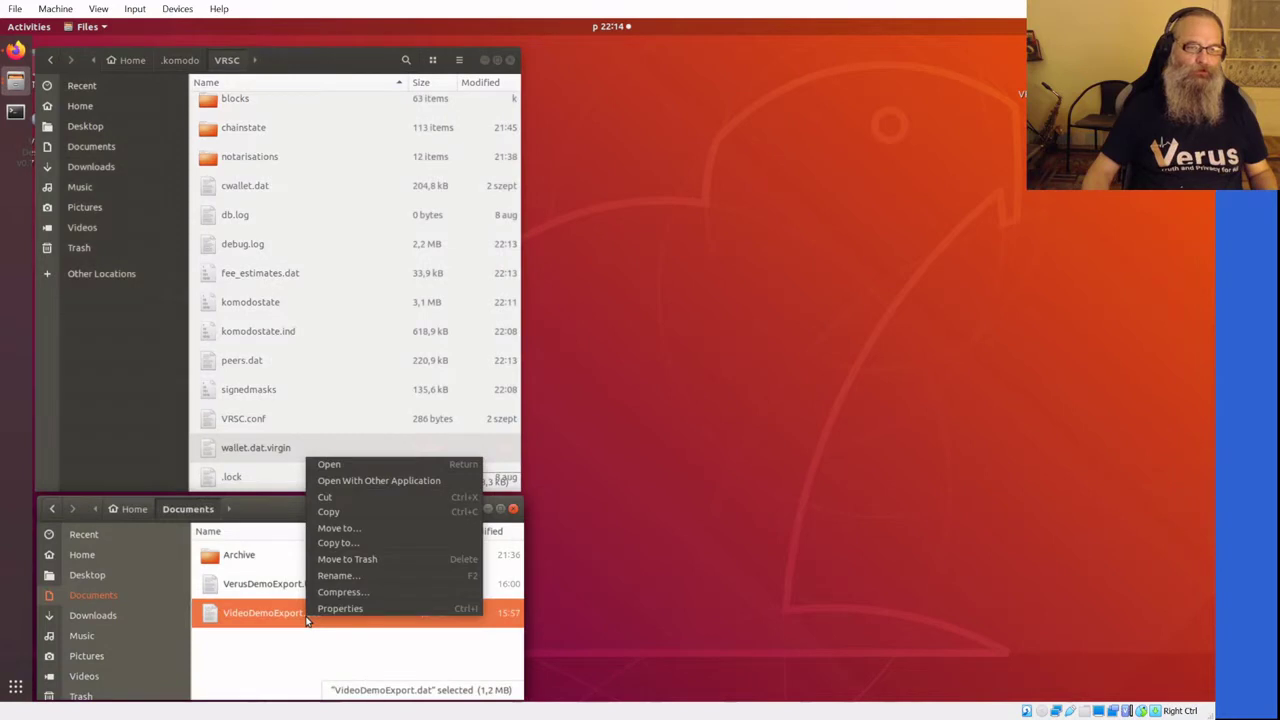
click(351, 512)
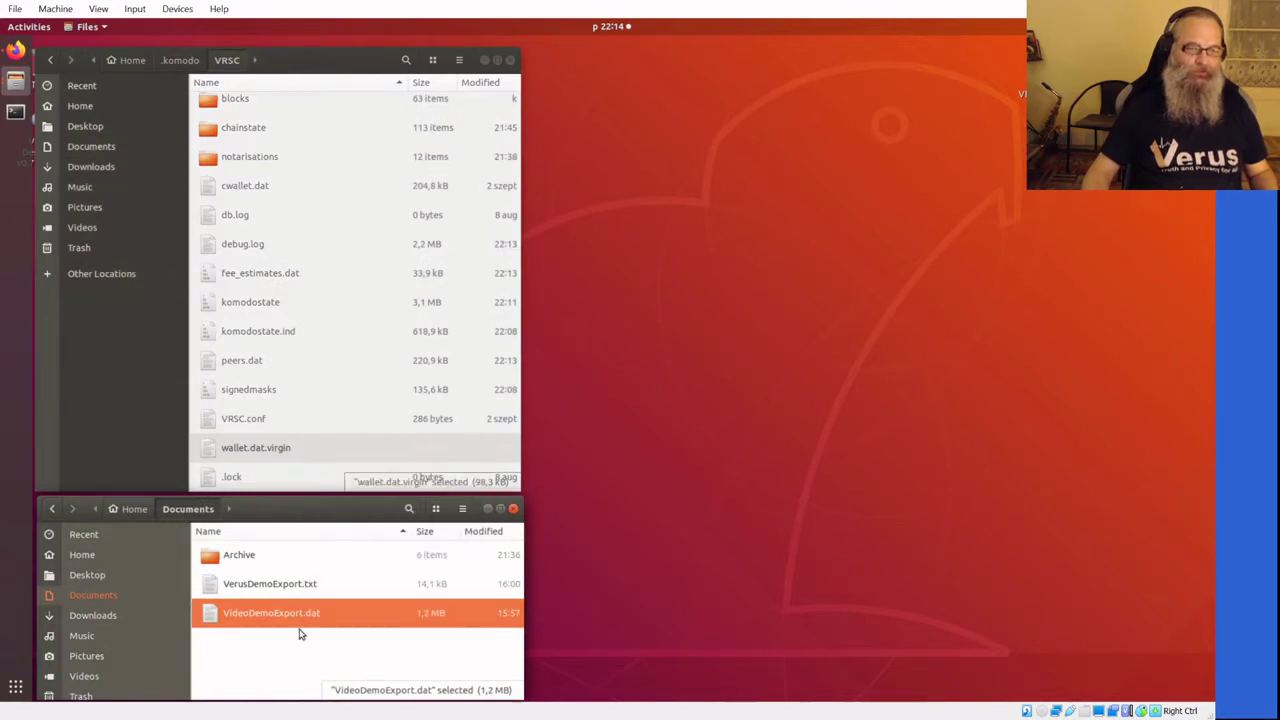
click(329, 443)
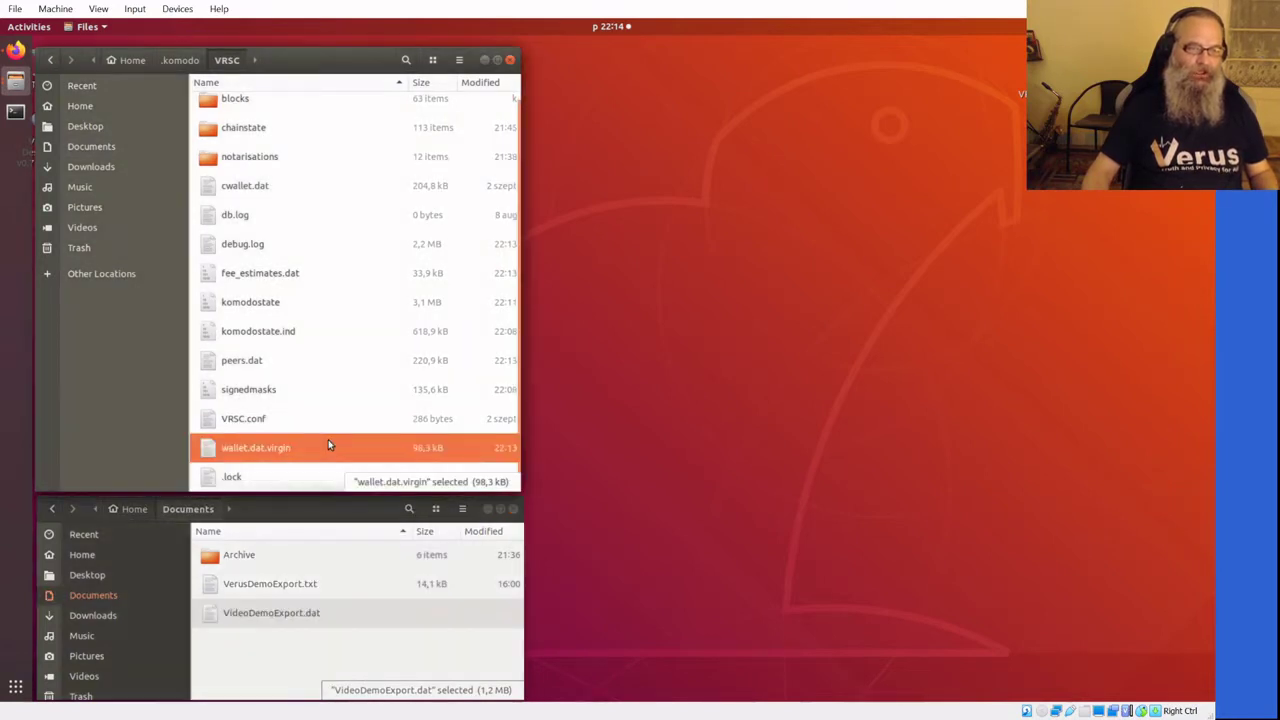
key(ctrl+v)
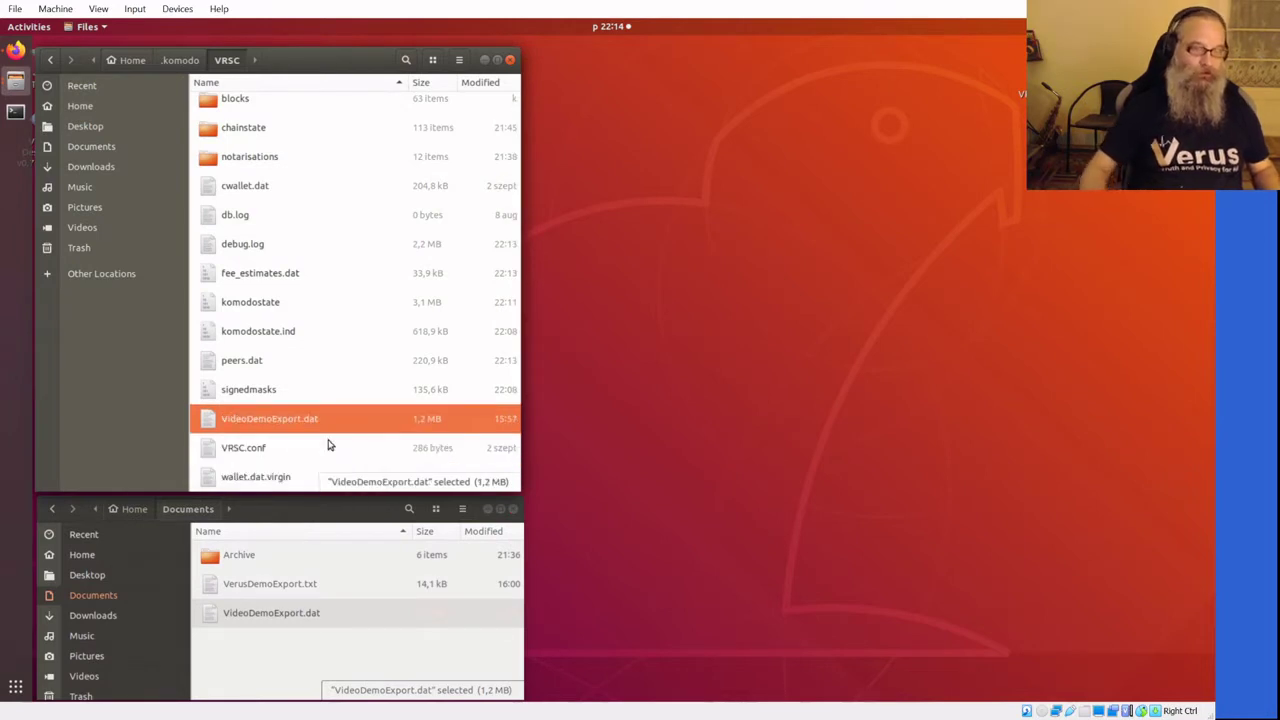
Step: Rename the VideoDemoExport.dat copy in the VRSC folder to wallet.dat
right_click(299, 425)
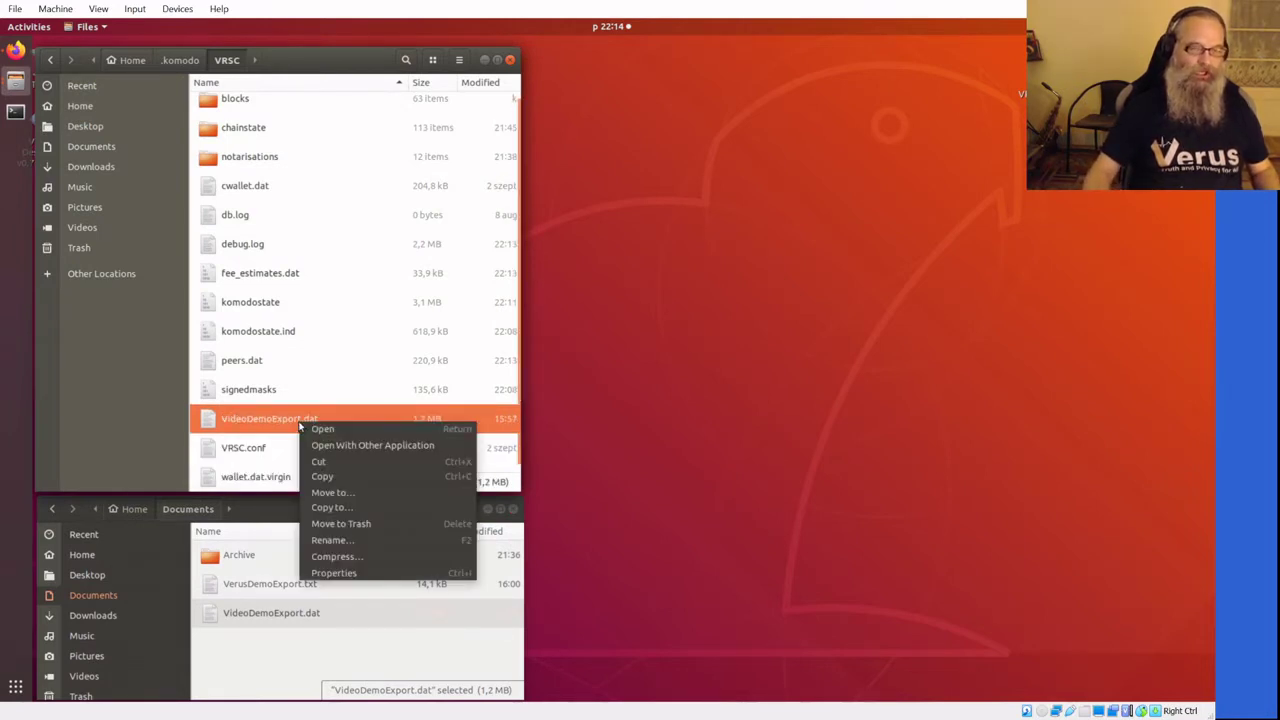
click(330, 540)
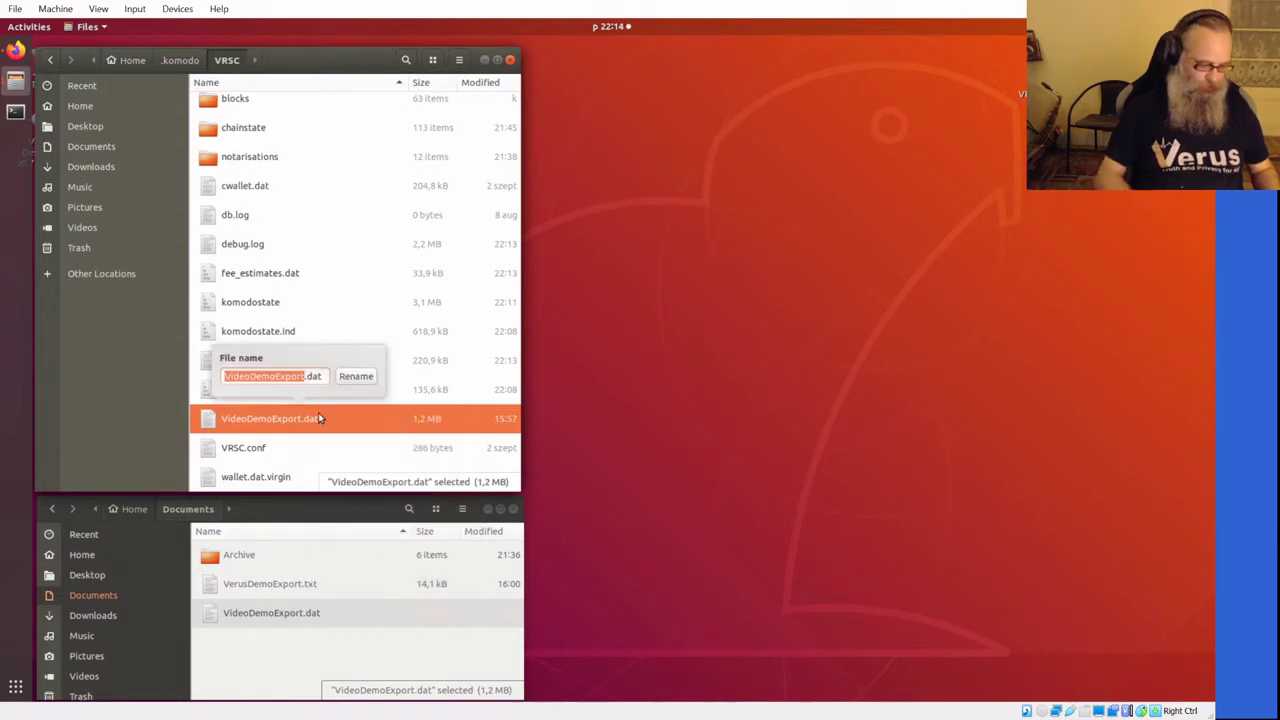
text(wallet)
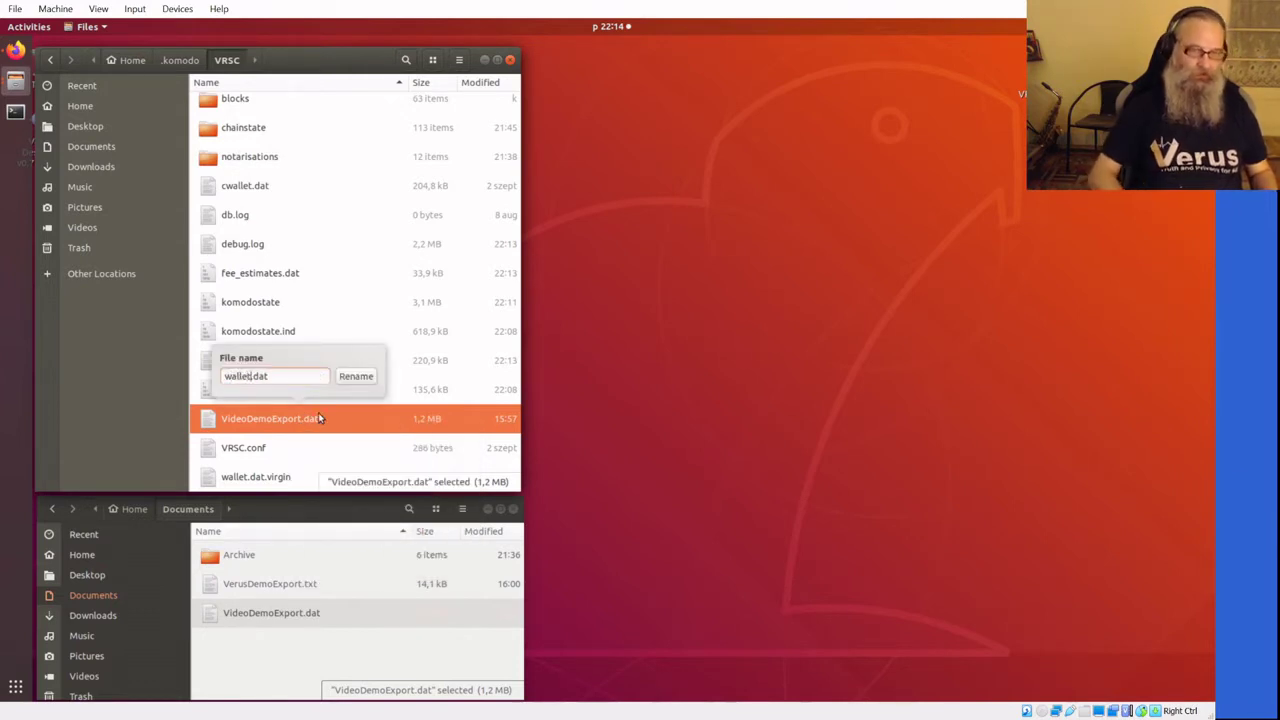
key(Return)
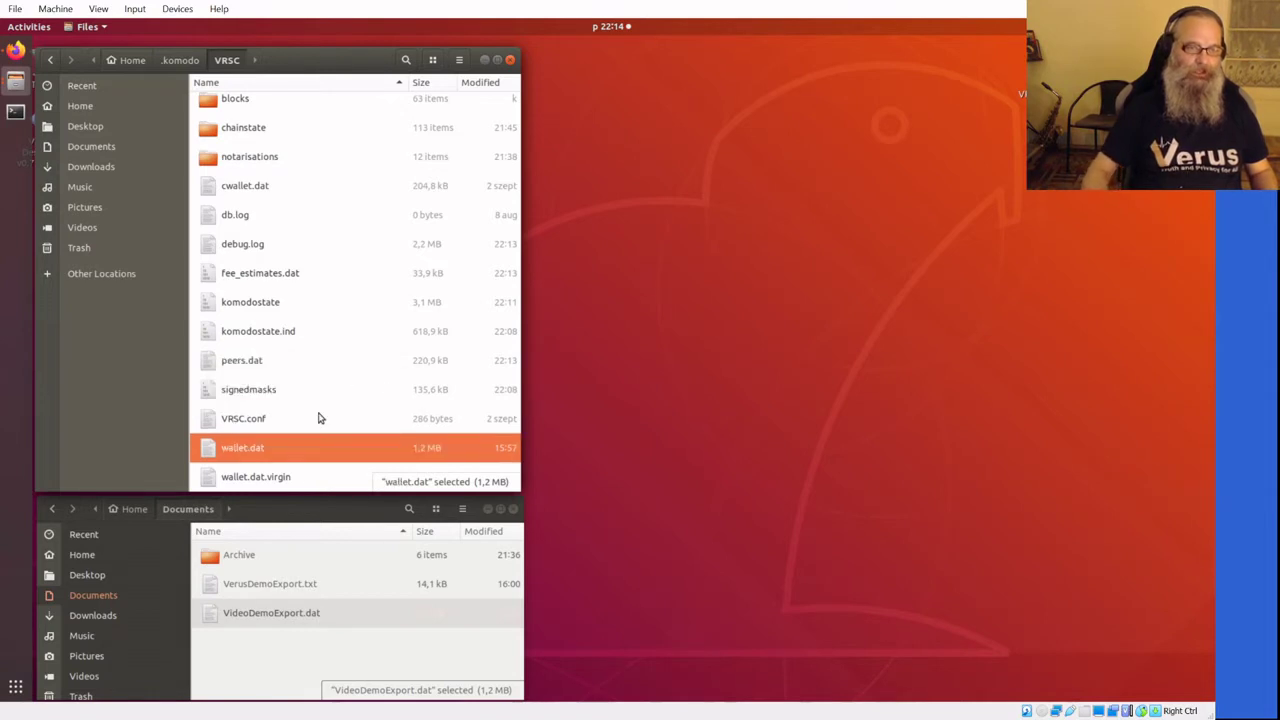
Step: Minimize the VRSC folder, relaunch Verus Desktop and open the native Verus wallet to check its balance
click(484, 61)
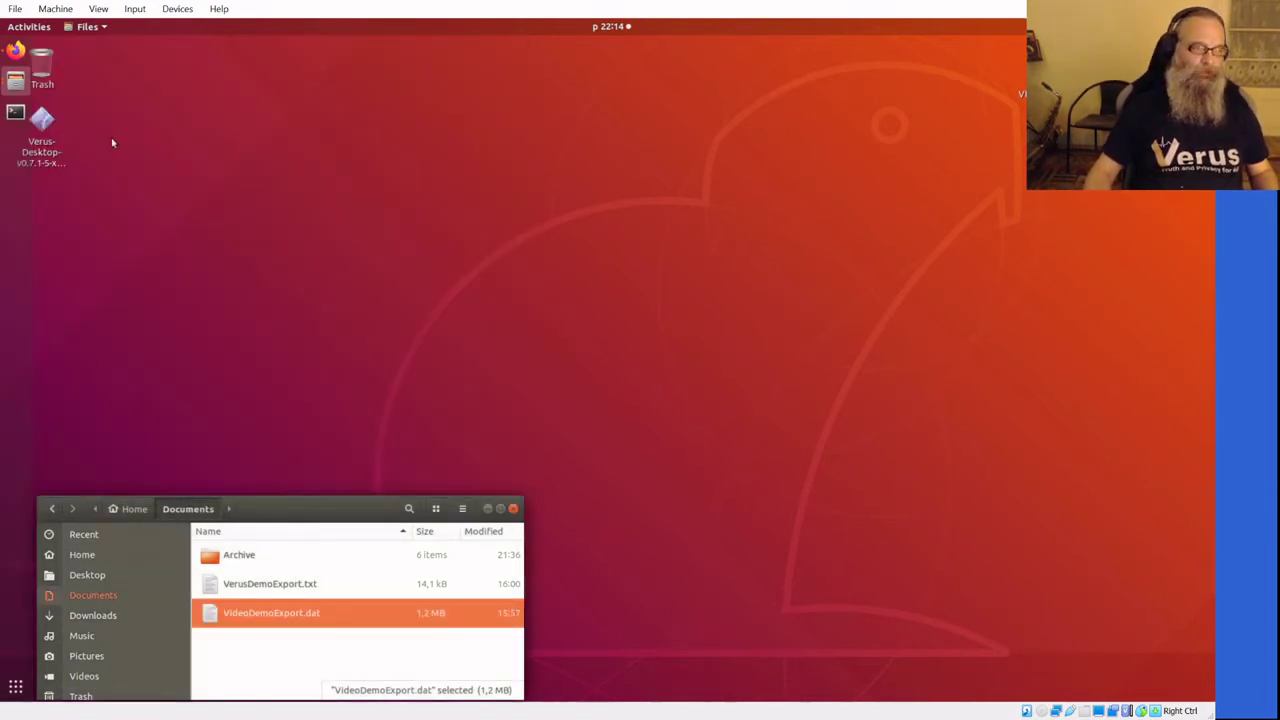
click(51, 137)
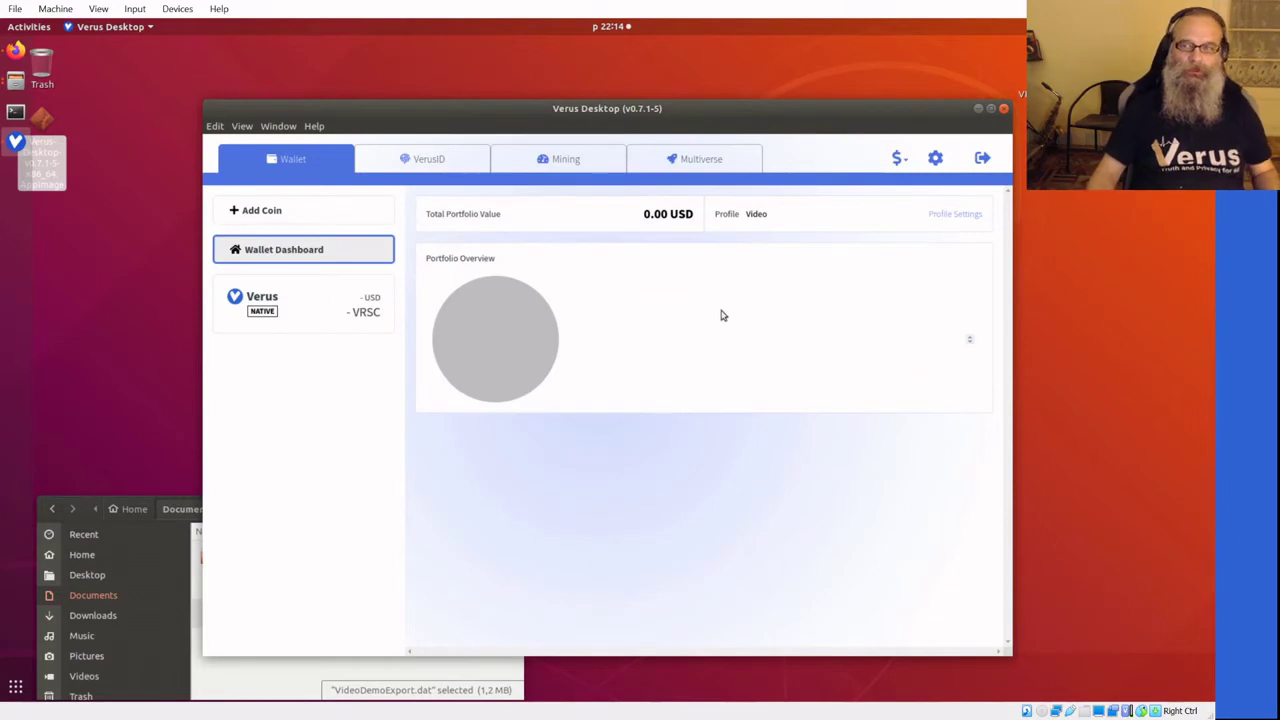
click(346, 298)
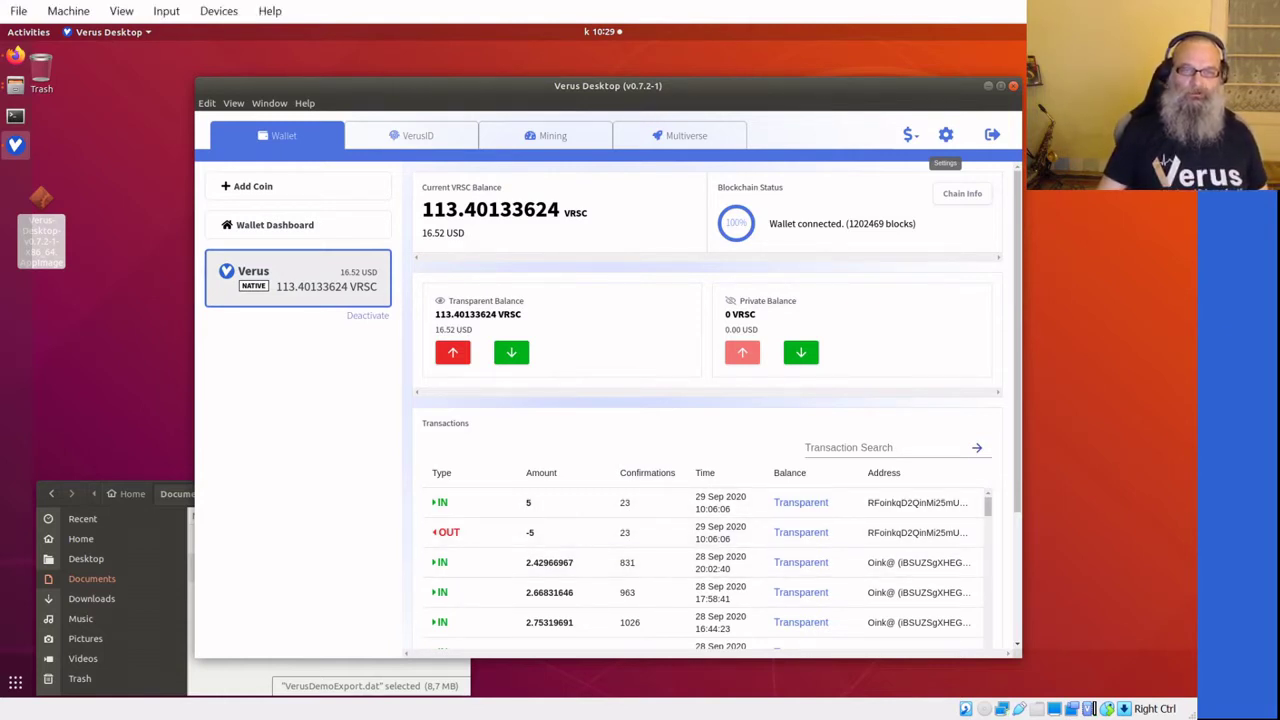
triple_click(548, 314)
click(560, 314)
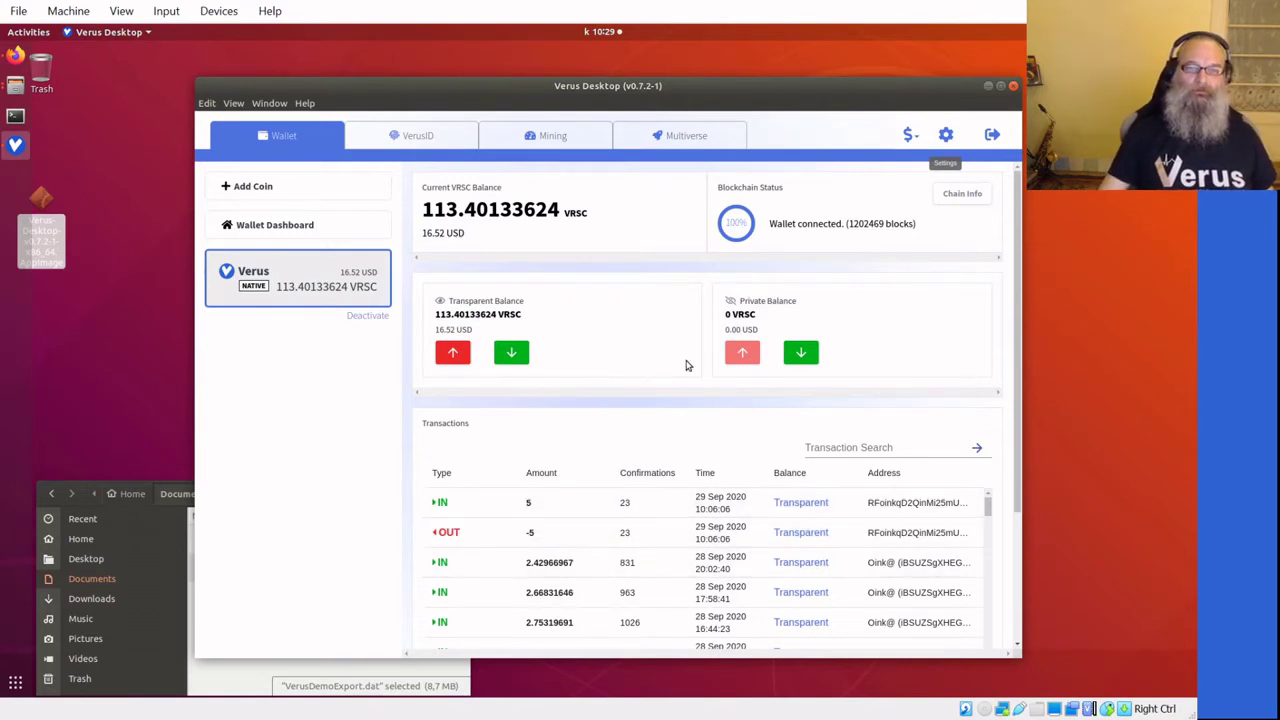
Step: Review the wallet's VerusID identities, including the balance and ID information of Oink@, and return to the VerusID dashboard
click(433, 136)
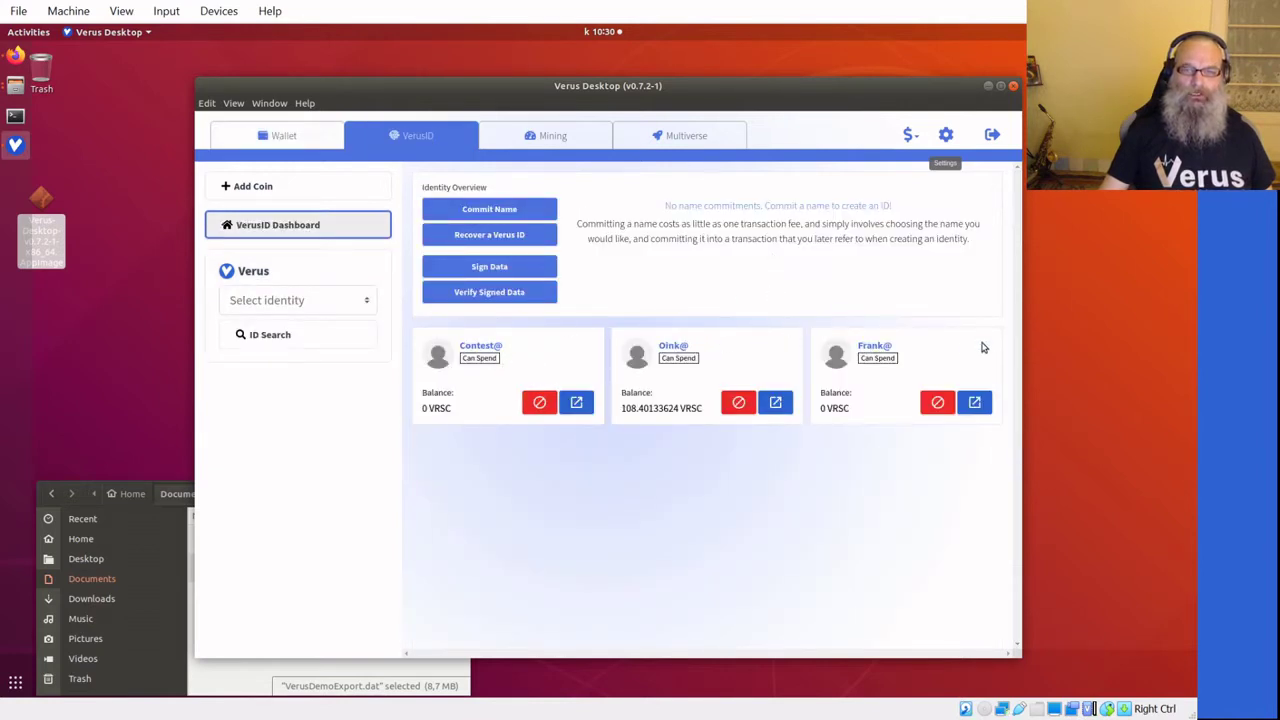
click(776, 403)
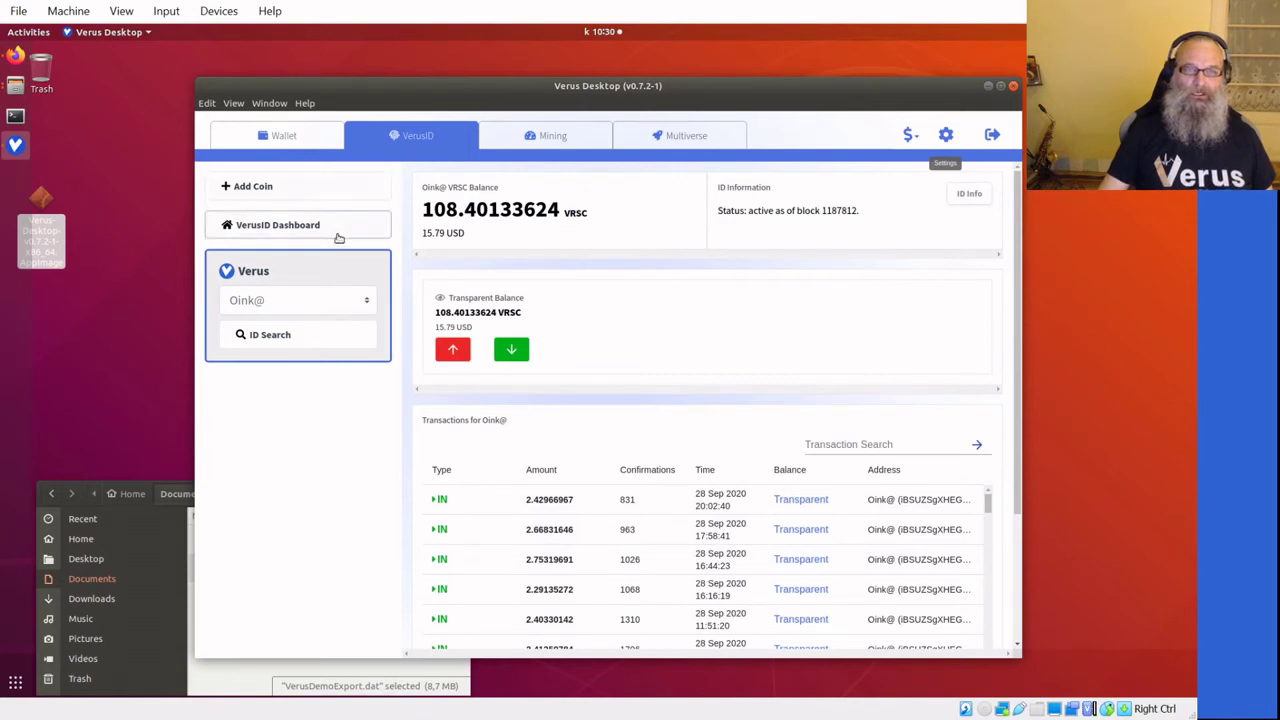
click(300, 227)
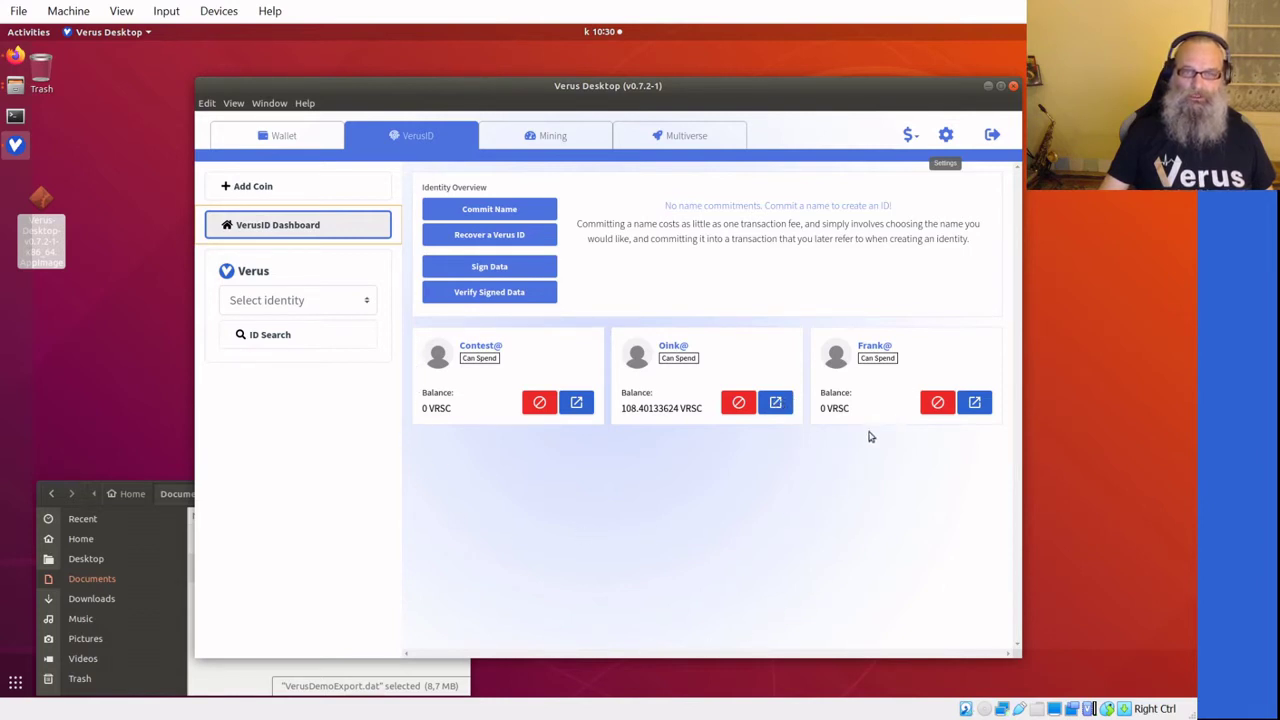
click(775, 403)
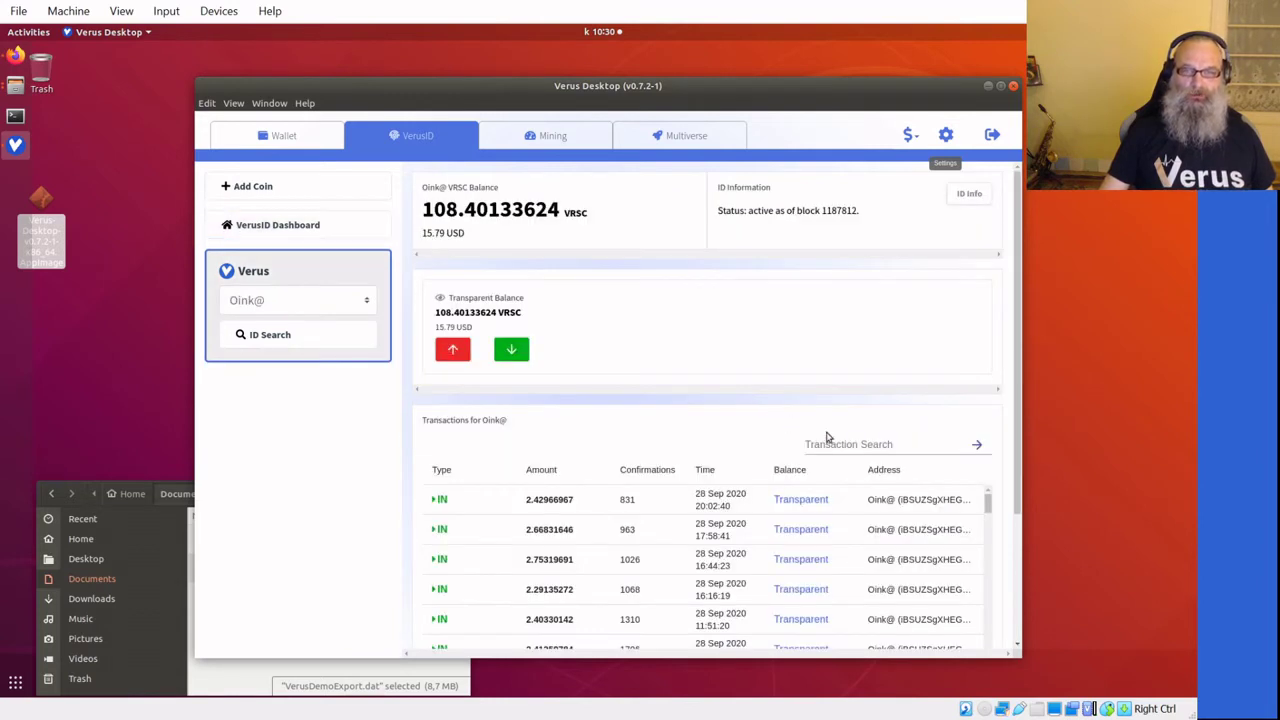
click(969, 195)
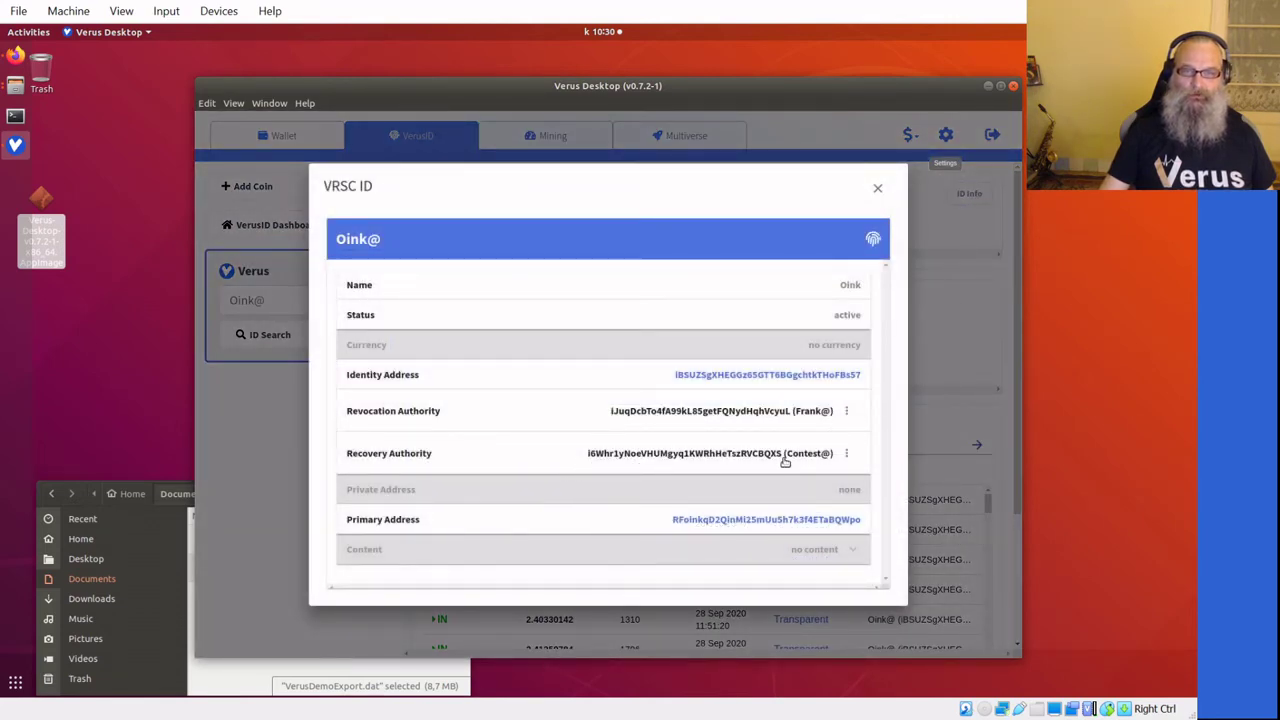
click(877, 188)
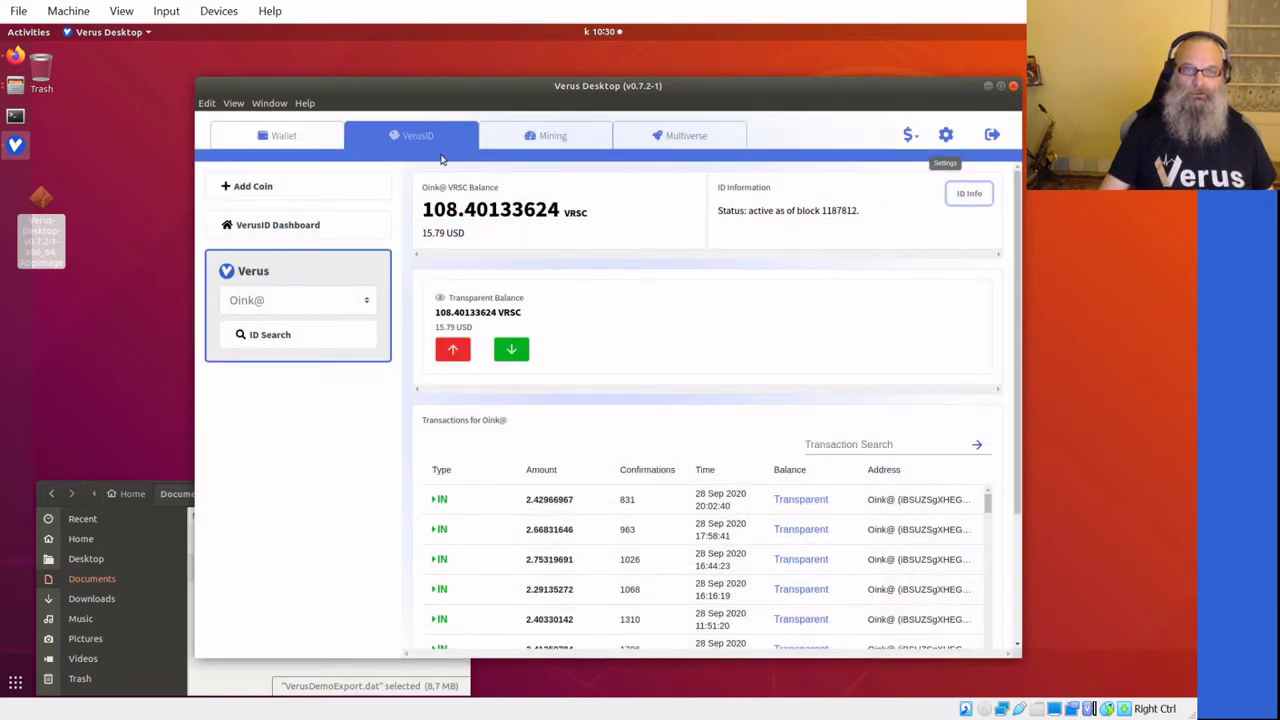
click(350, 222)
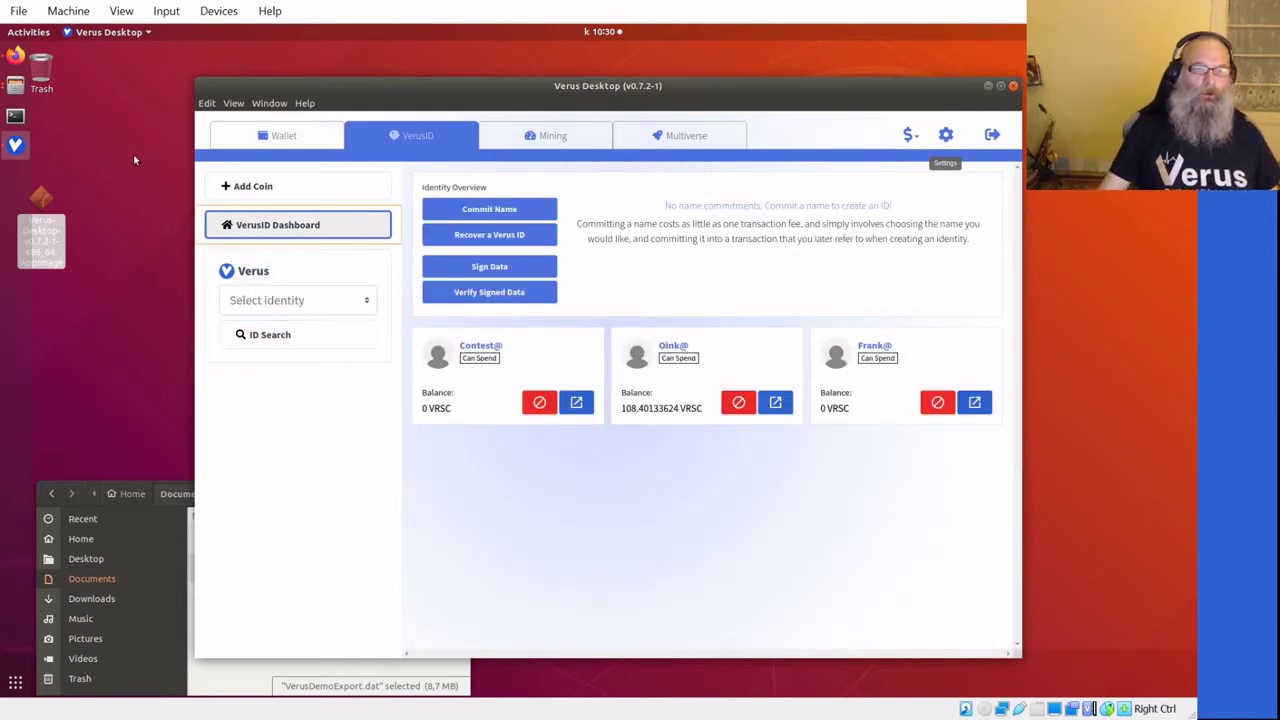
Step: Close Verus Desktop and bring the VRSC folder window back up
click(31, 90)
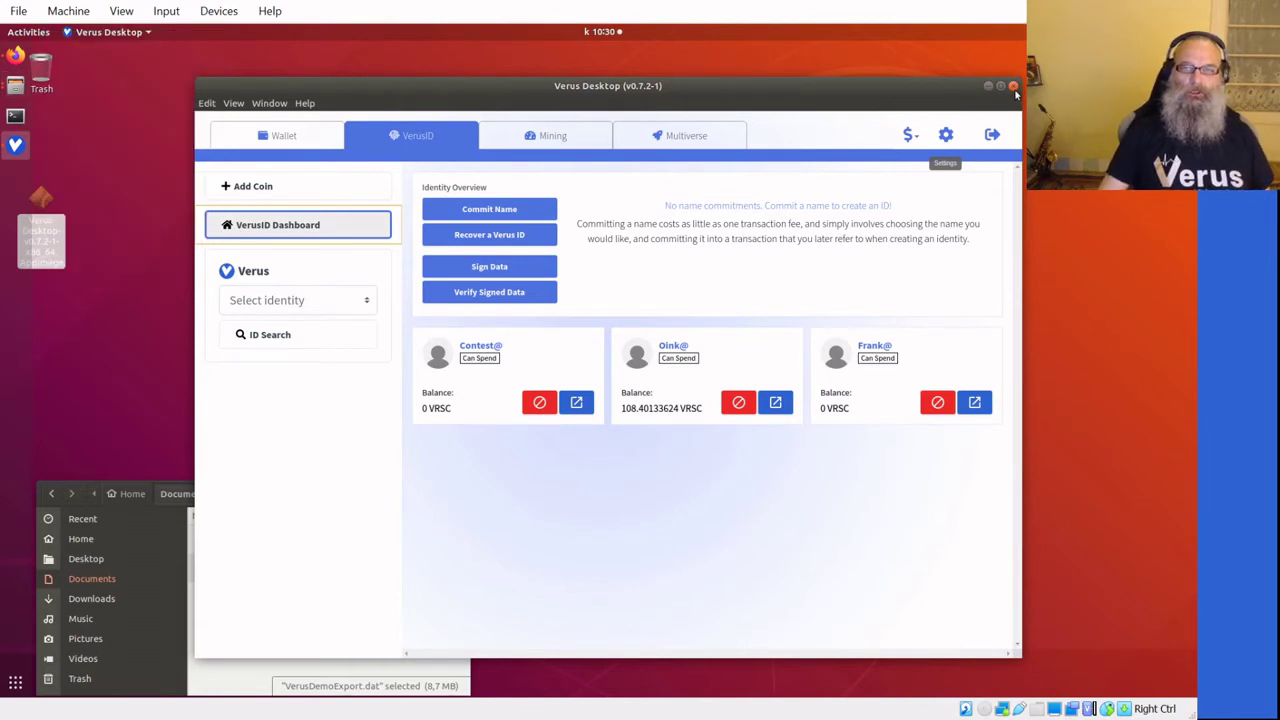
click(1013, 86)
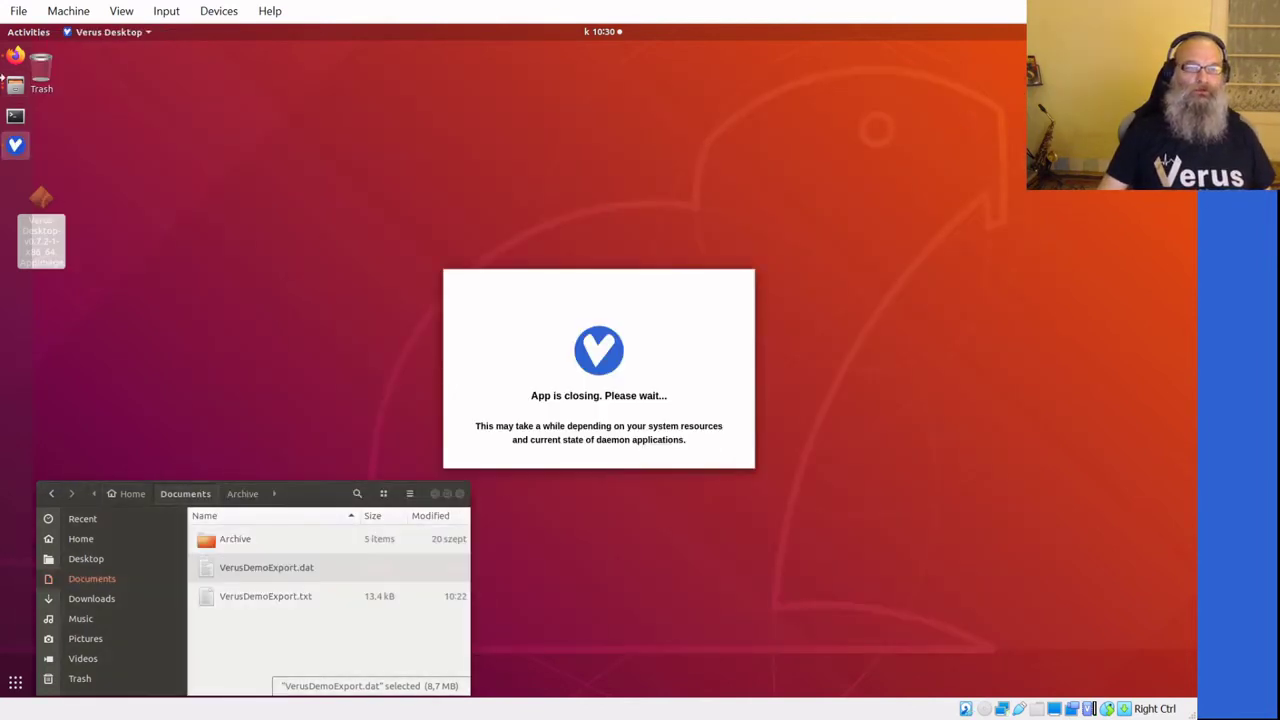
click(15, 85)
click(145, 103)
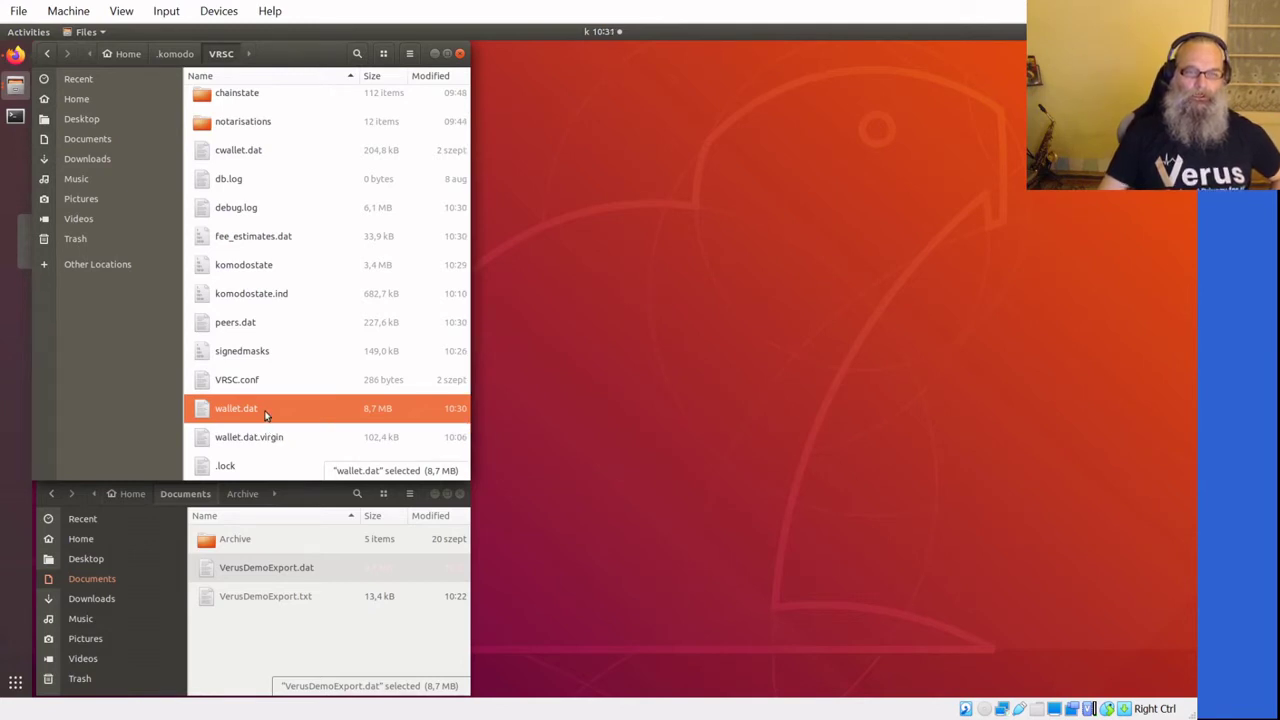
Step: Rename wallet.dat in the VRSC folder to wallet.dat.restored
right_click(265, 414)
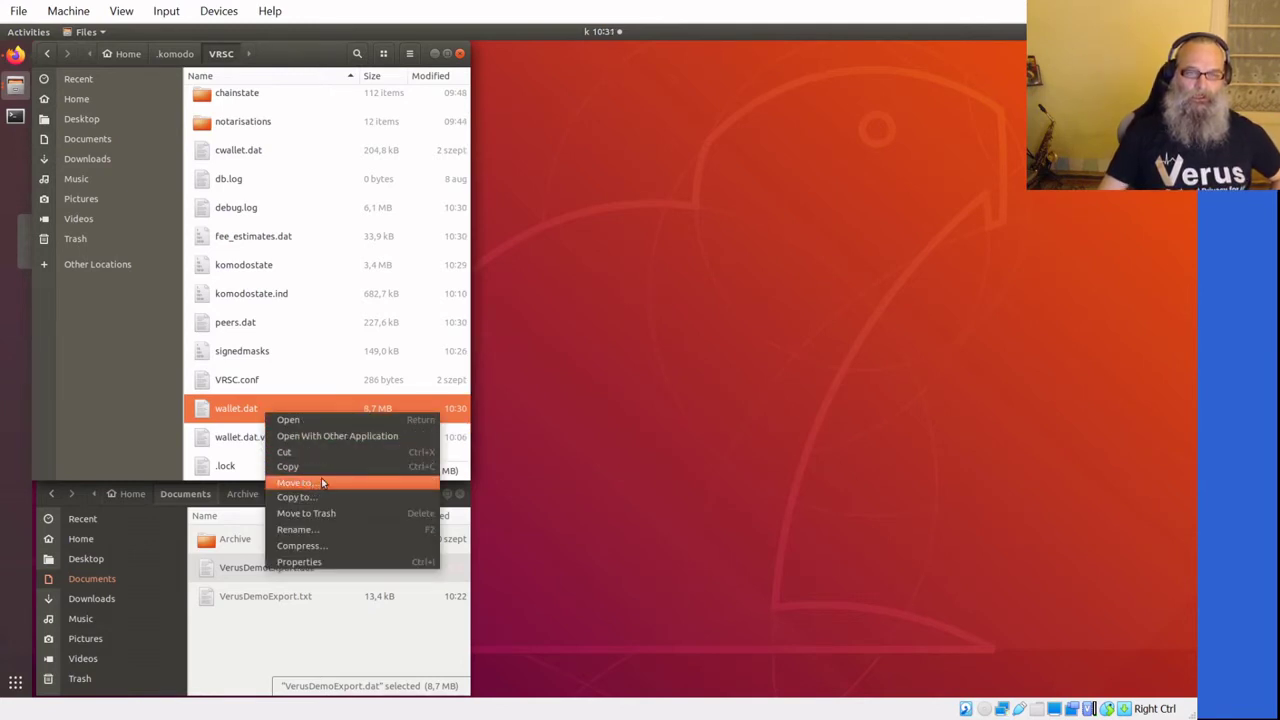
click(322, 529)
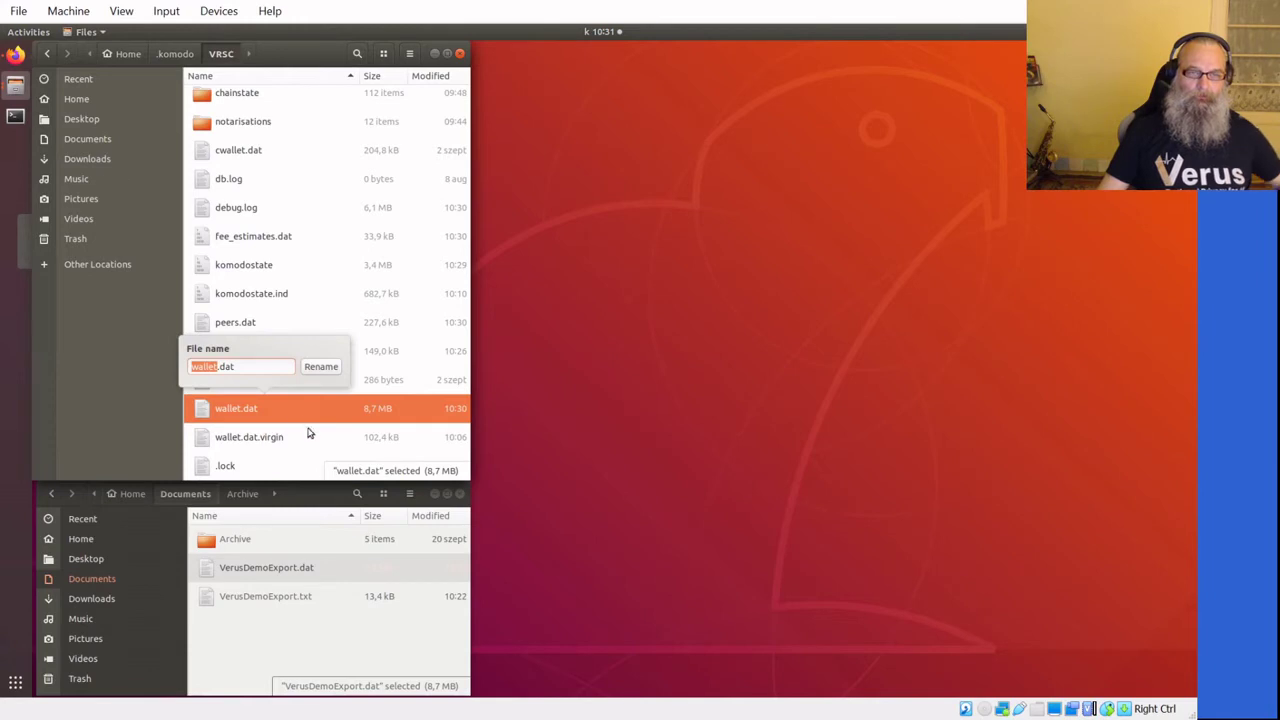
click(268, 368)
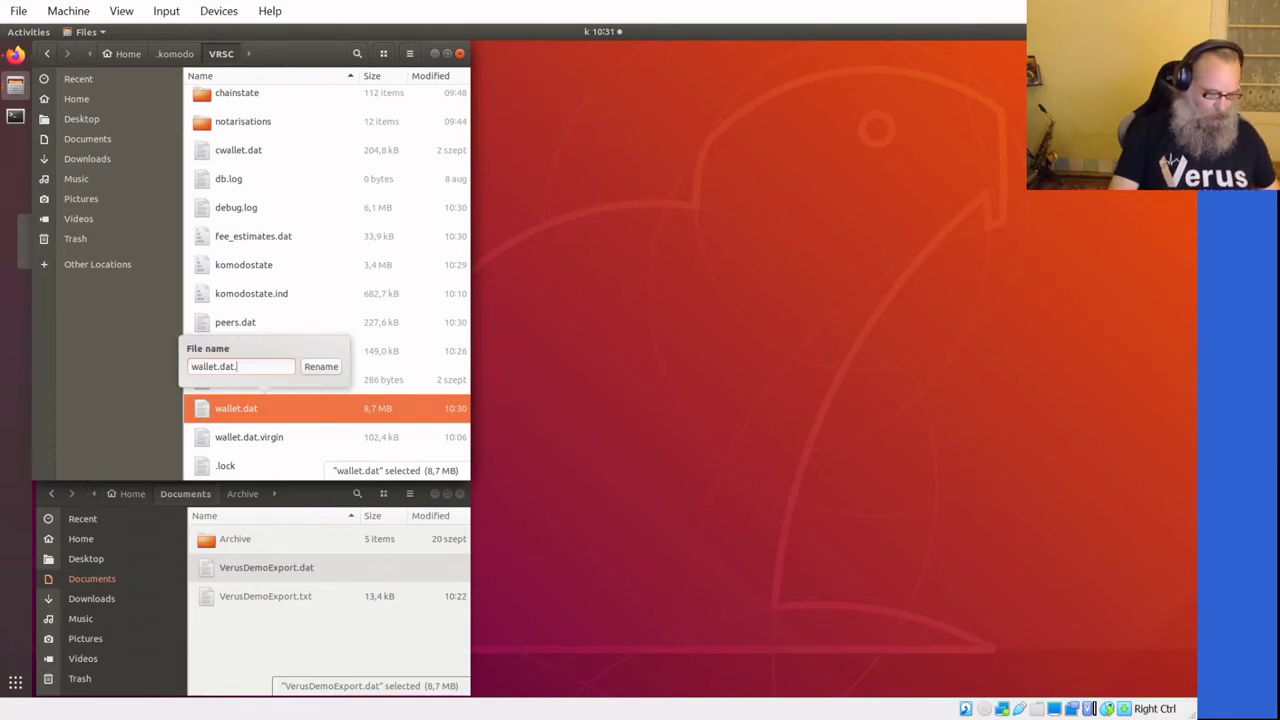
text(.restored)
key(Return)
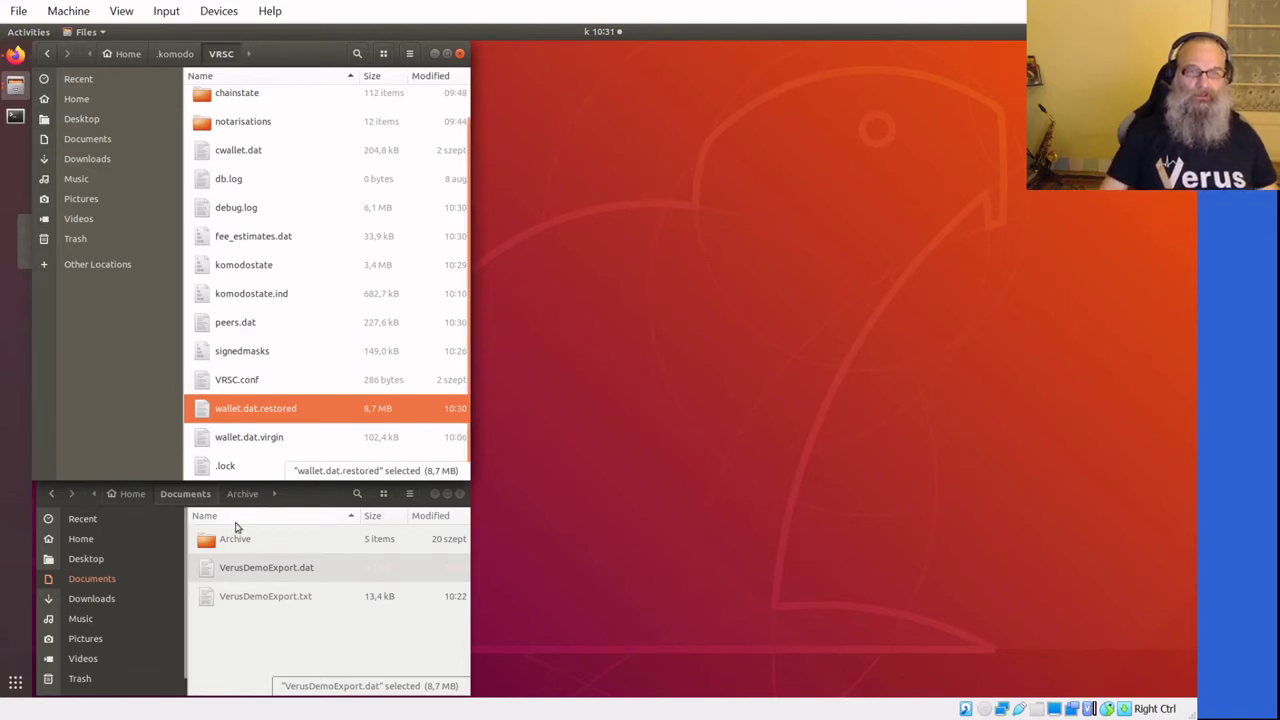
Step: Rename wallet.dat.virgin in the VRSC folder to wallet.dat
click(245, 446)
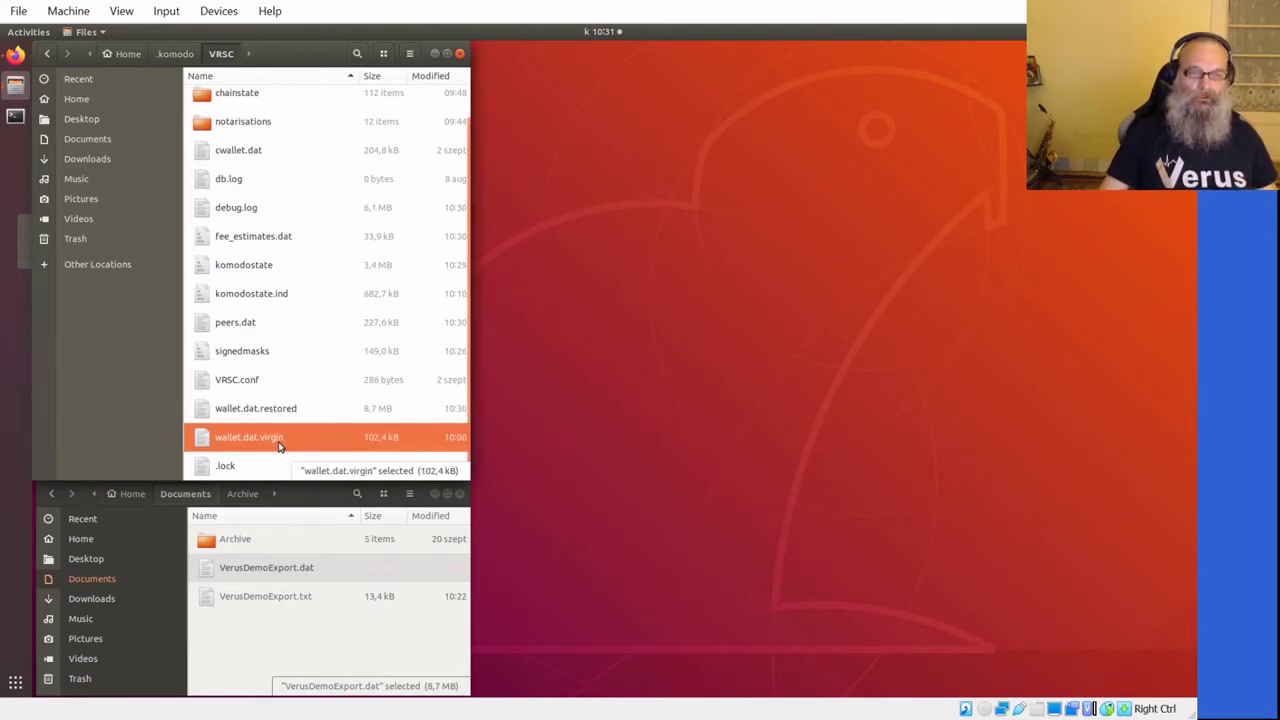
right_click(279, 446)
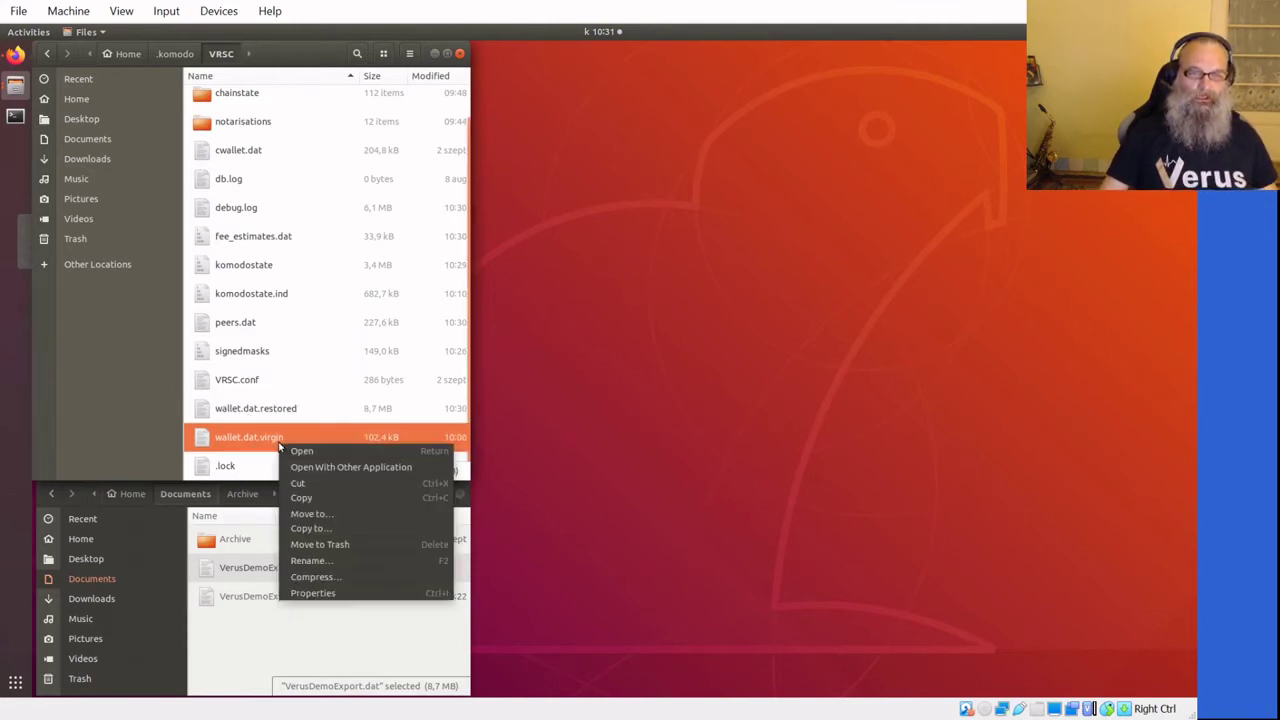
click(309, 560)
click(283, 396)
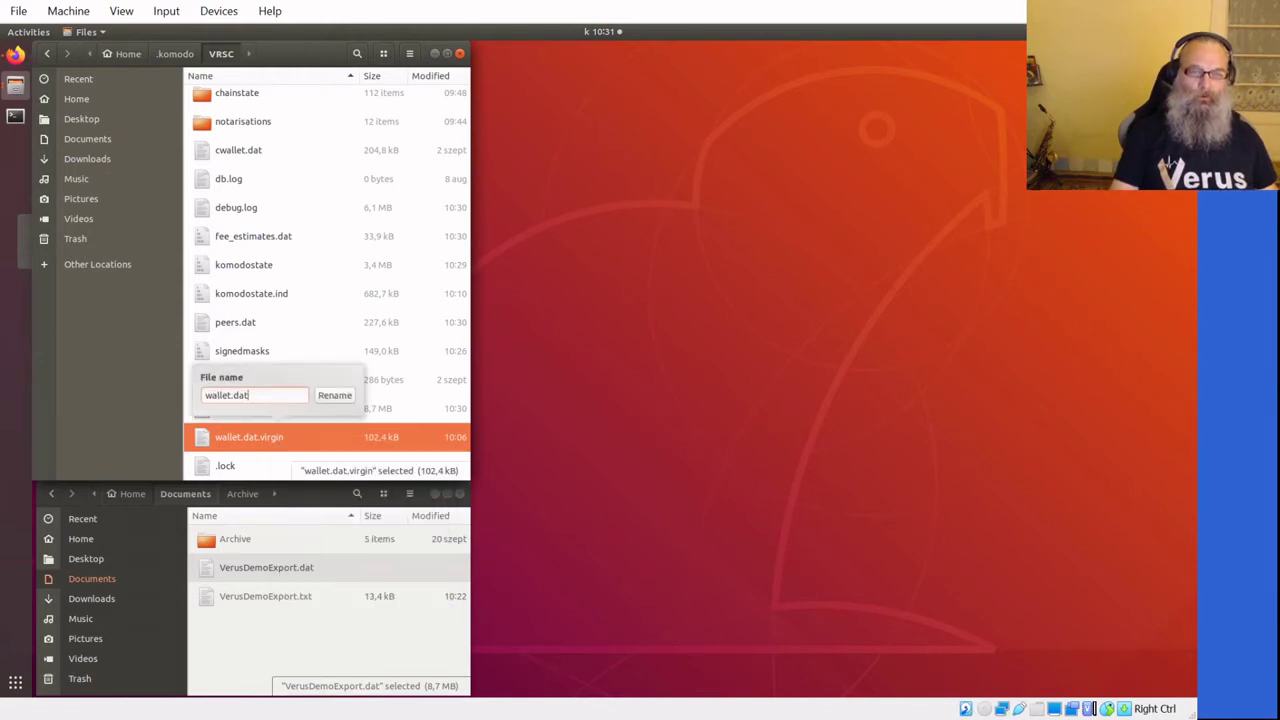
key(Return)
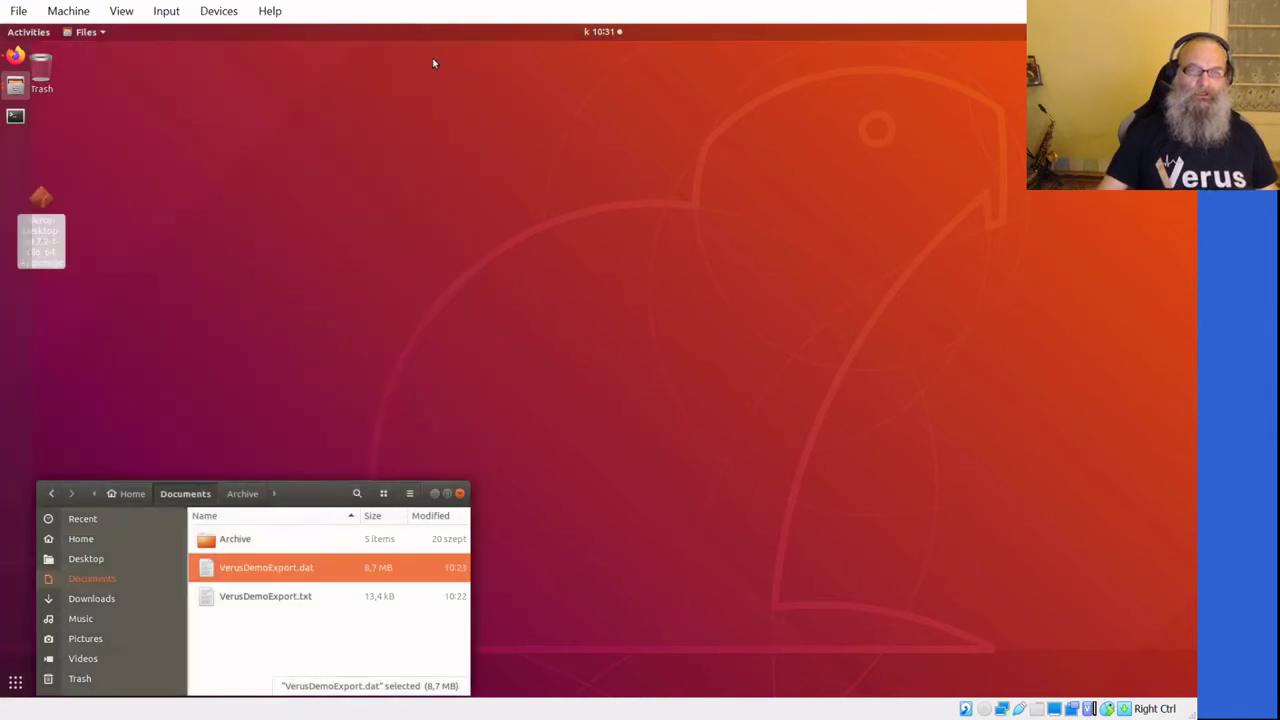
Step: Minimize the VRSC folder, relaunch Verus Desktop and show the wallet view for the empty wallet
click(434, 55)
click(40, 215)
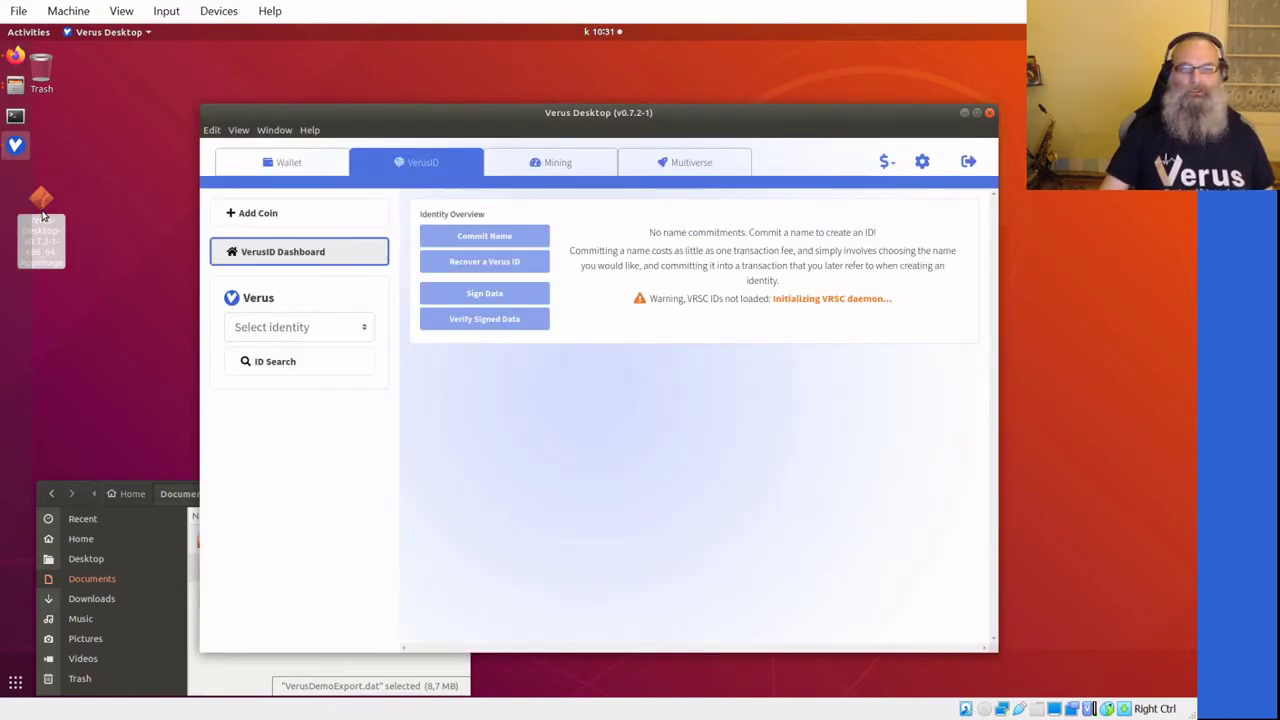
click(297, 162)
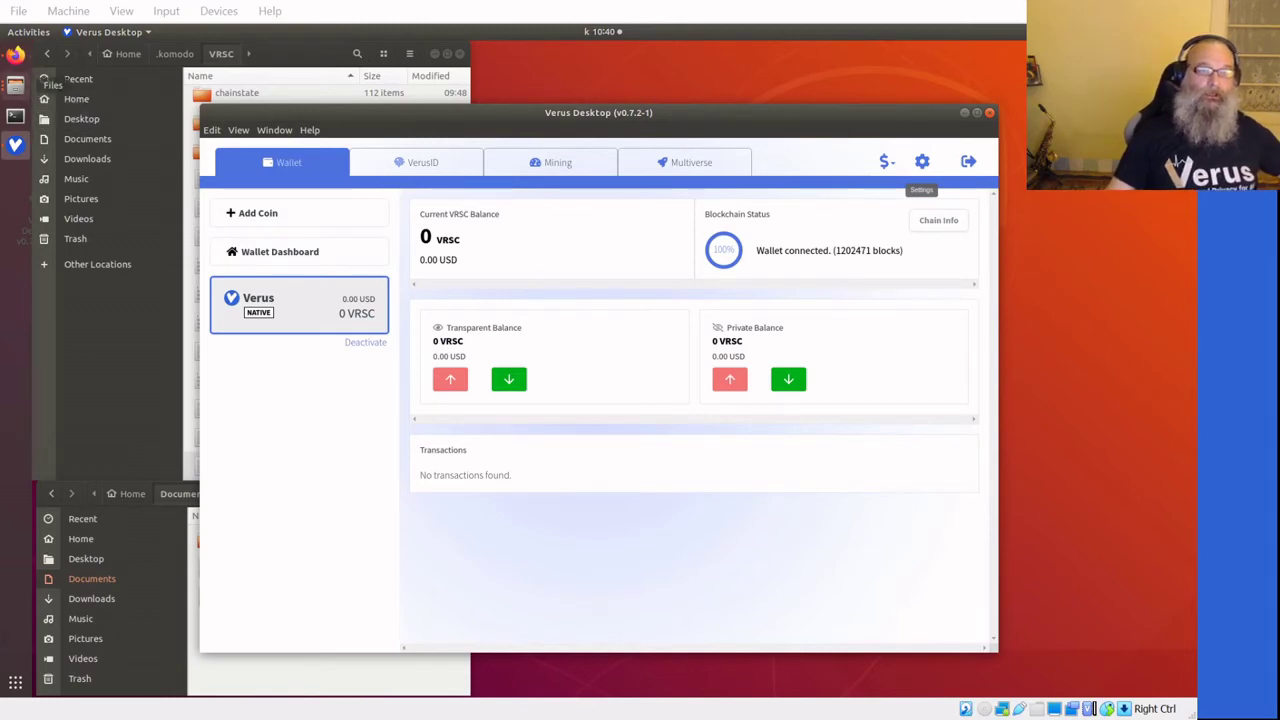
Step: Look up the Verus Desktop z_importwallet instructions on the Verus wiki restore page in Firefox
click(15, 56)
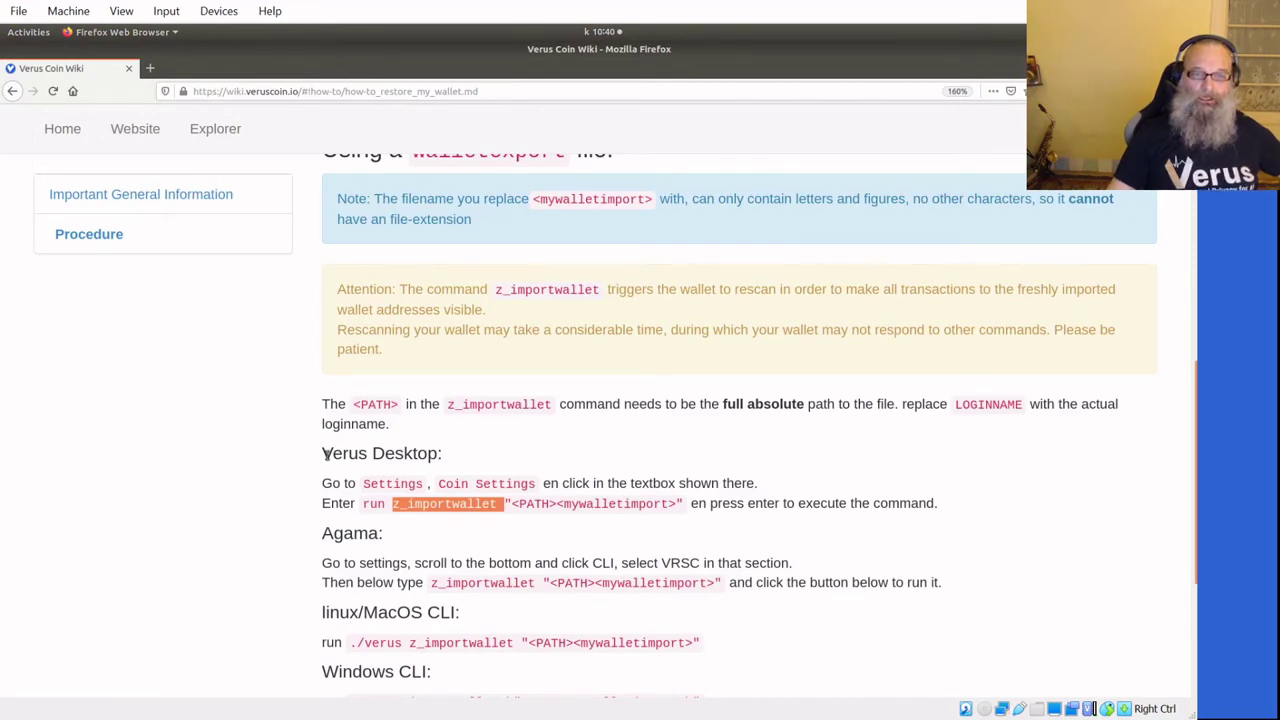
drag(332, 454, 448, 454)
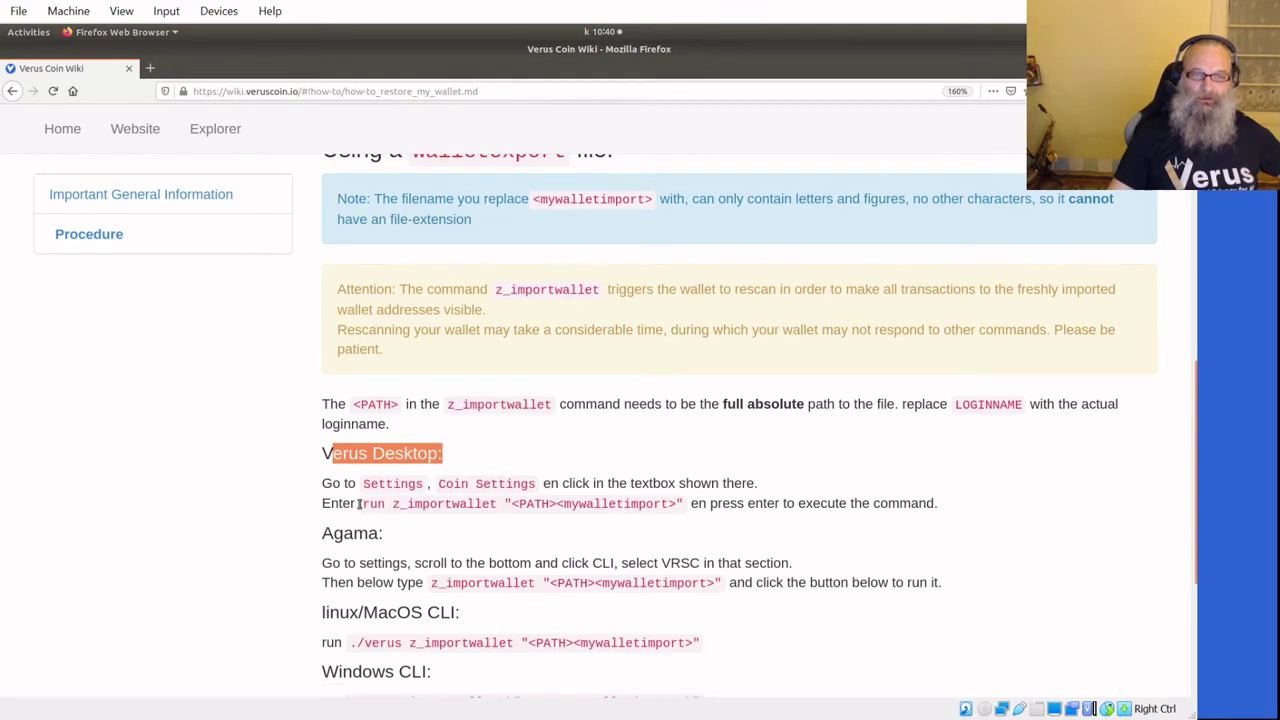
drag(362, 504, 504, 504)
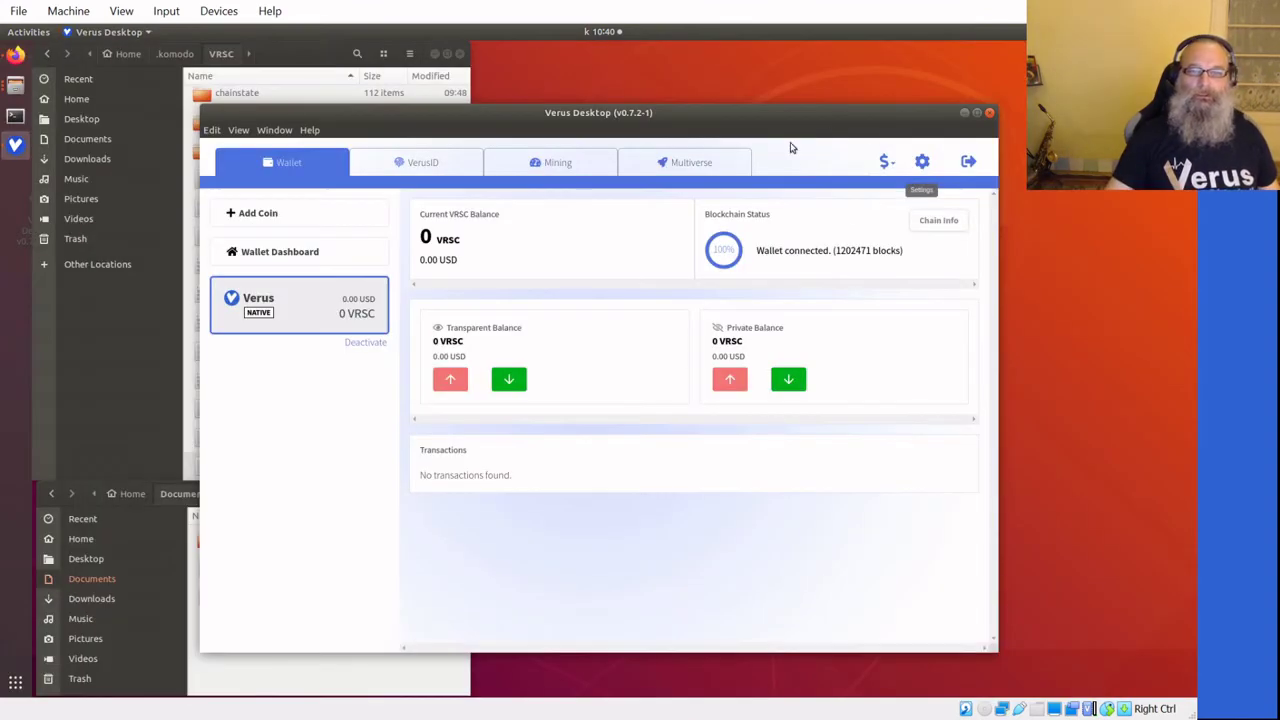
Step: In the Verus coin settings terminal, enter the start of the import command: run z_importwallet "/home/oink/Documents/
click(924, 163)
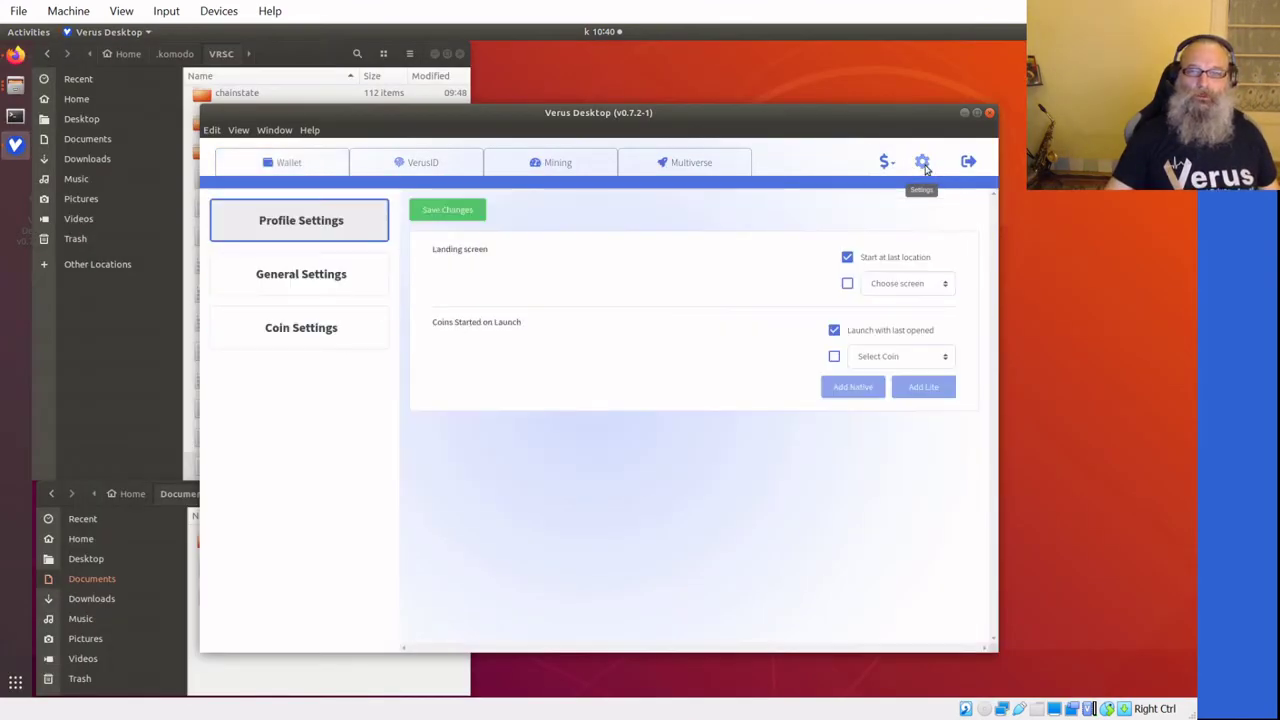
click(306, 327)
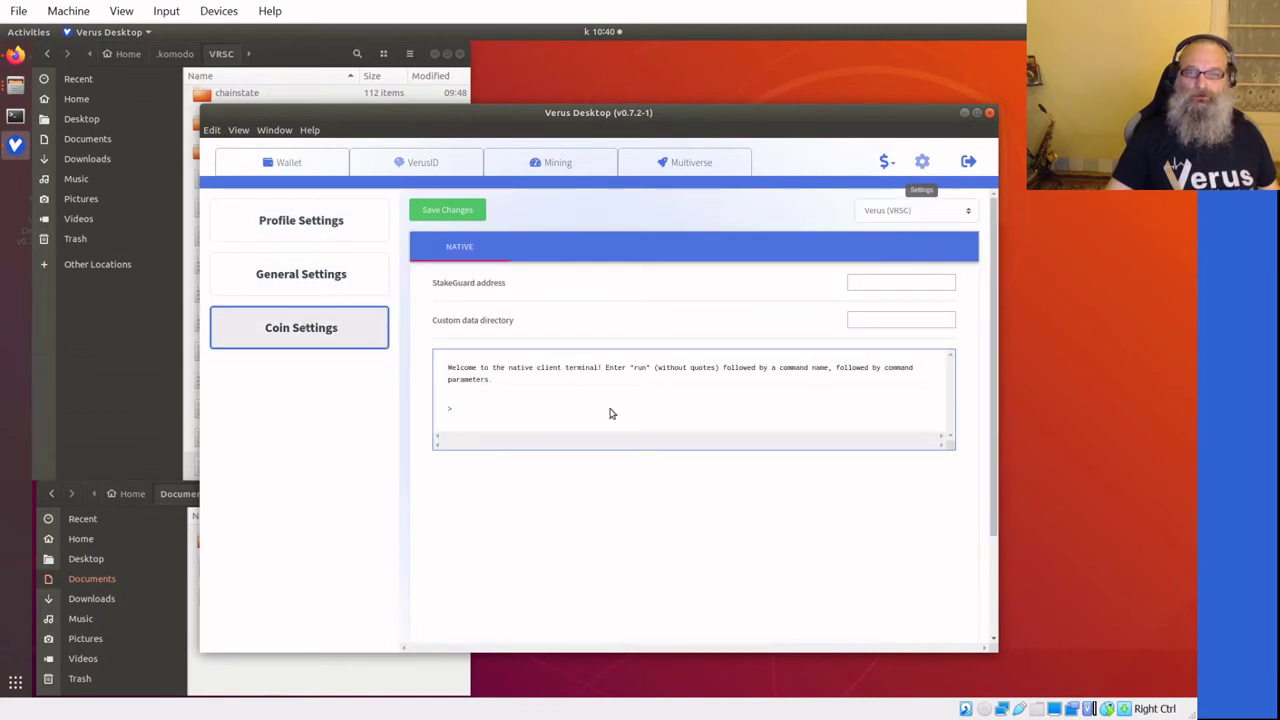
click(464, 406)
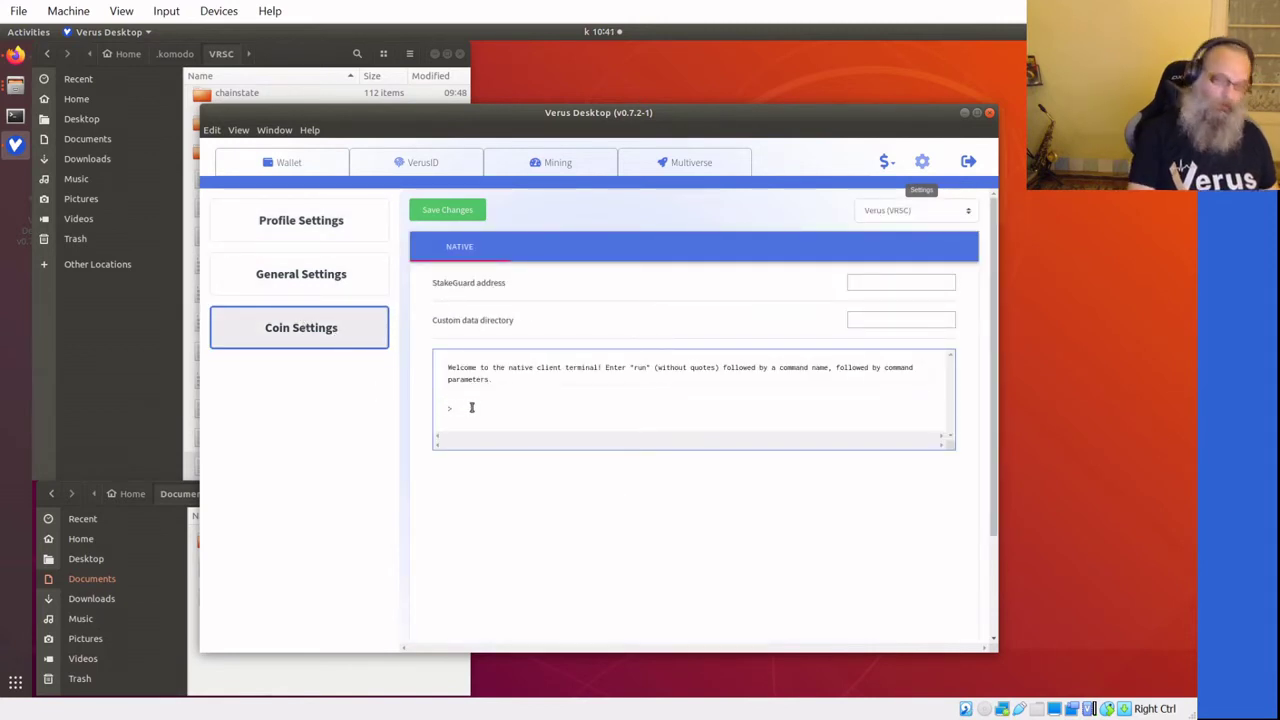
text(run importwallet)
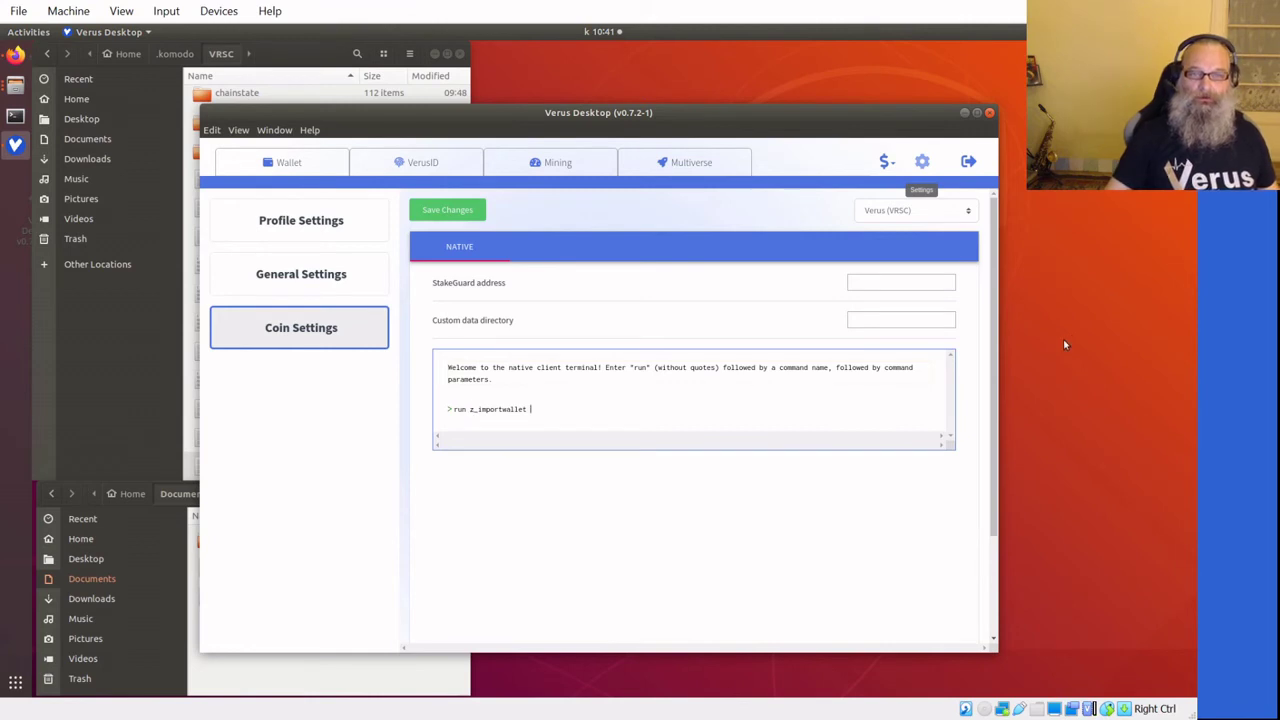
text(")
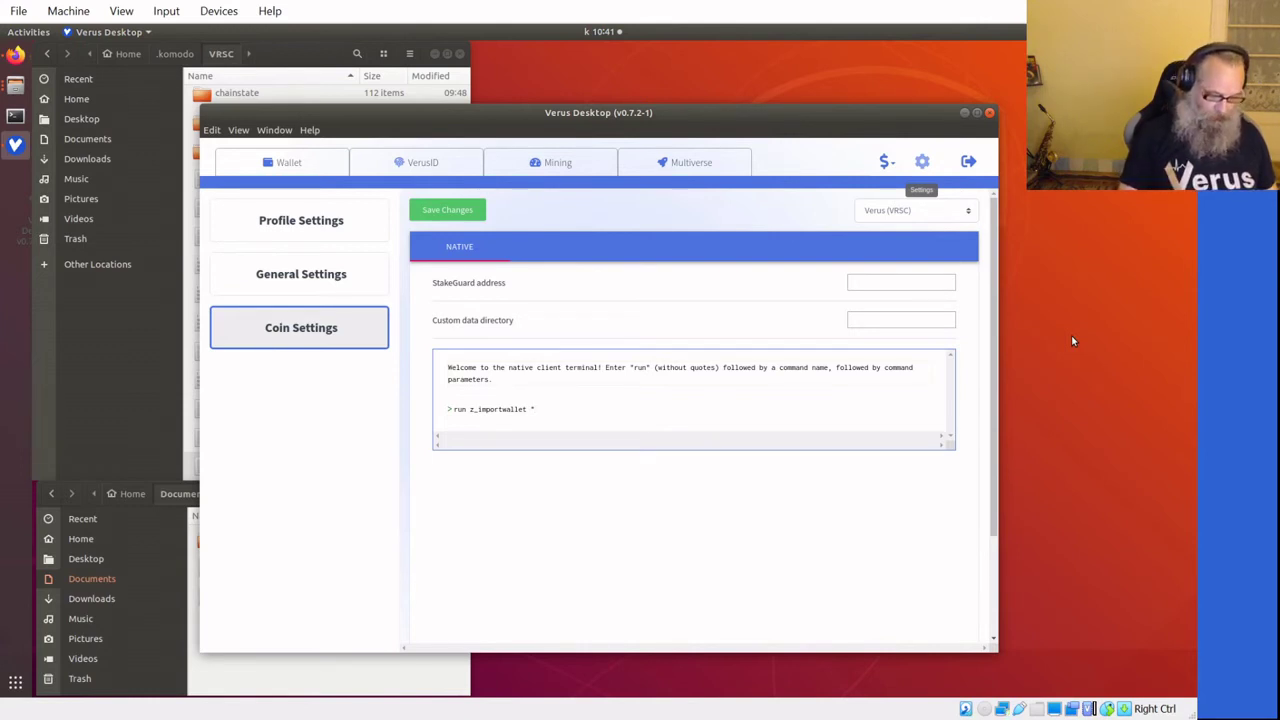
text(home/oink/Documents/)
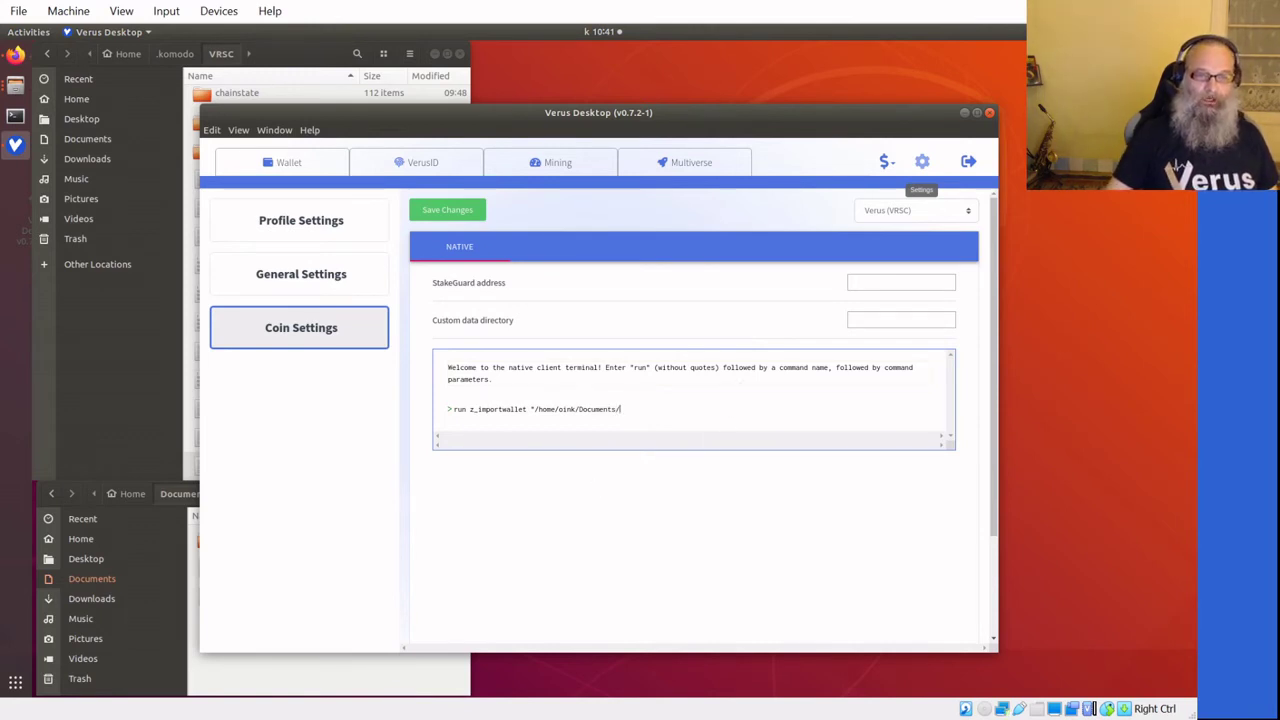
Step: Copy the full file name of VerusDemoExport.txt in the Documents folder without renaming the file
click(333, 688)
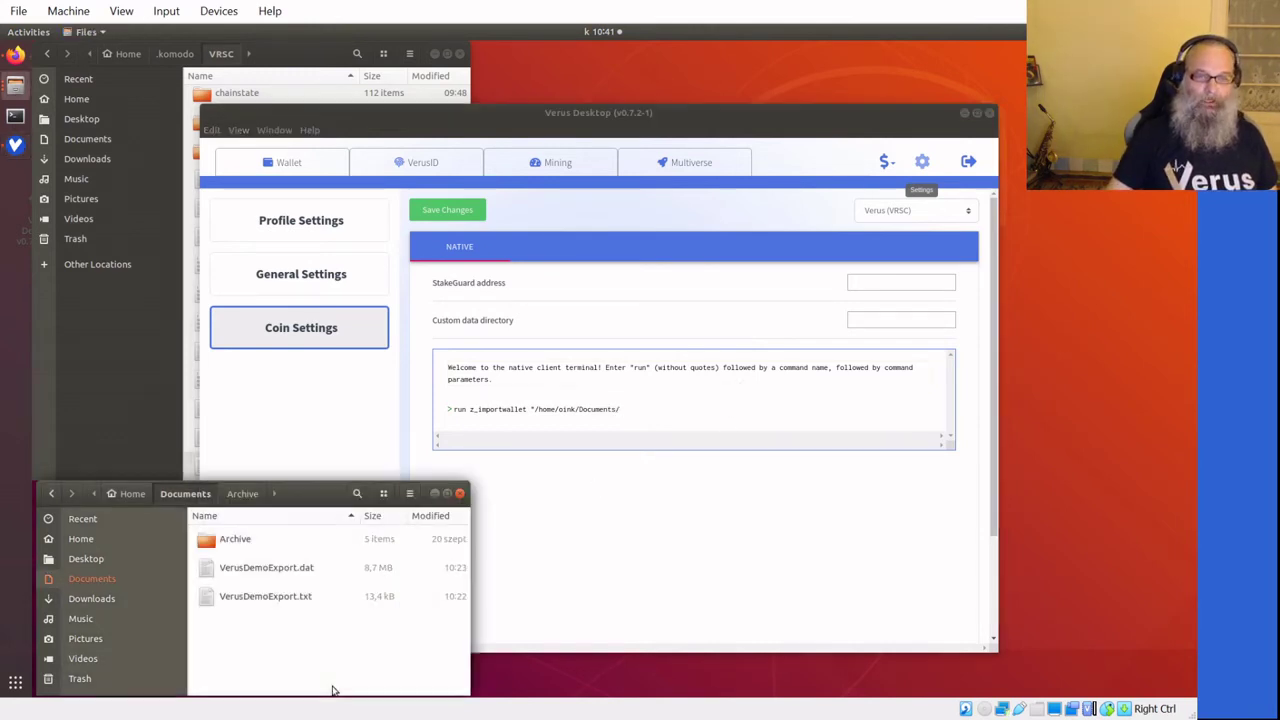
click(271, 600)
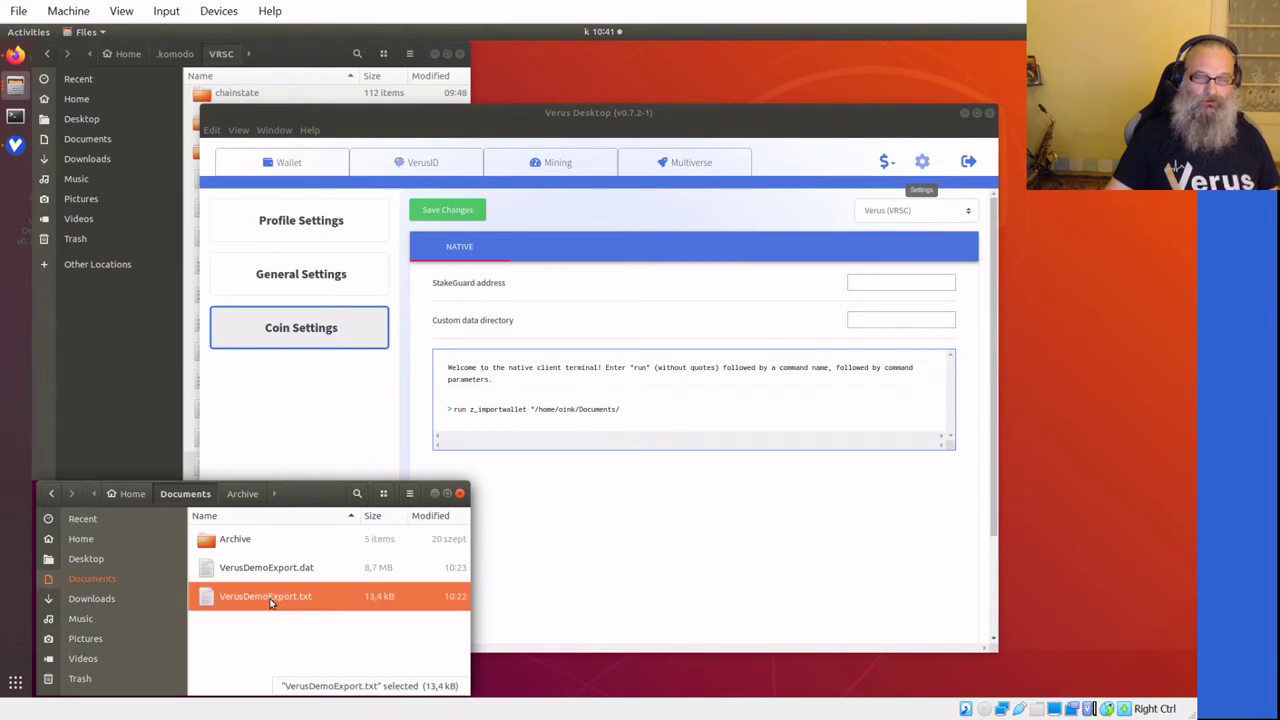
key(F2)
key(ctrl+a)
key(ctrl+c)
key(Escape)
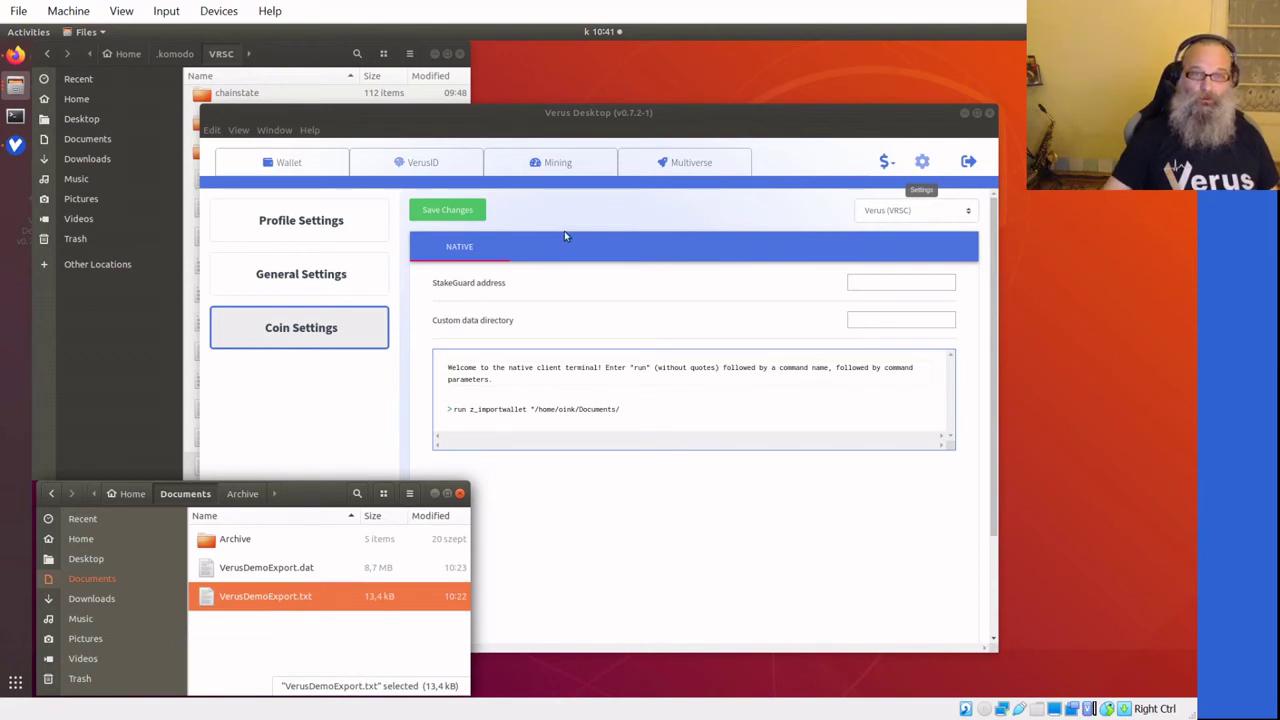
Step: Complete the z_importwallet path in the terminal with VerusDemoExport.txt and a closing quote, and run the command
click(653, 407)
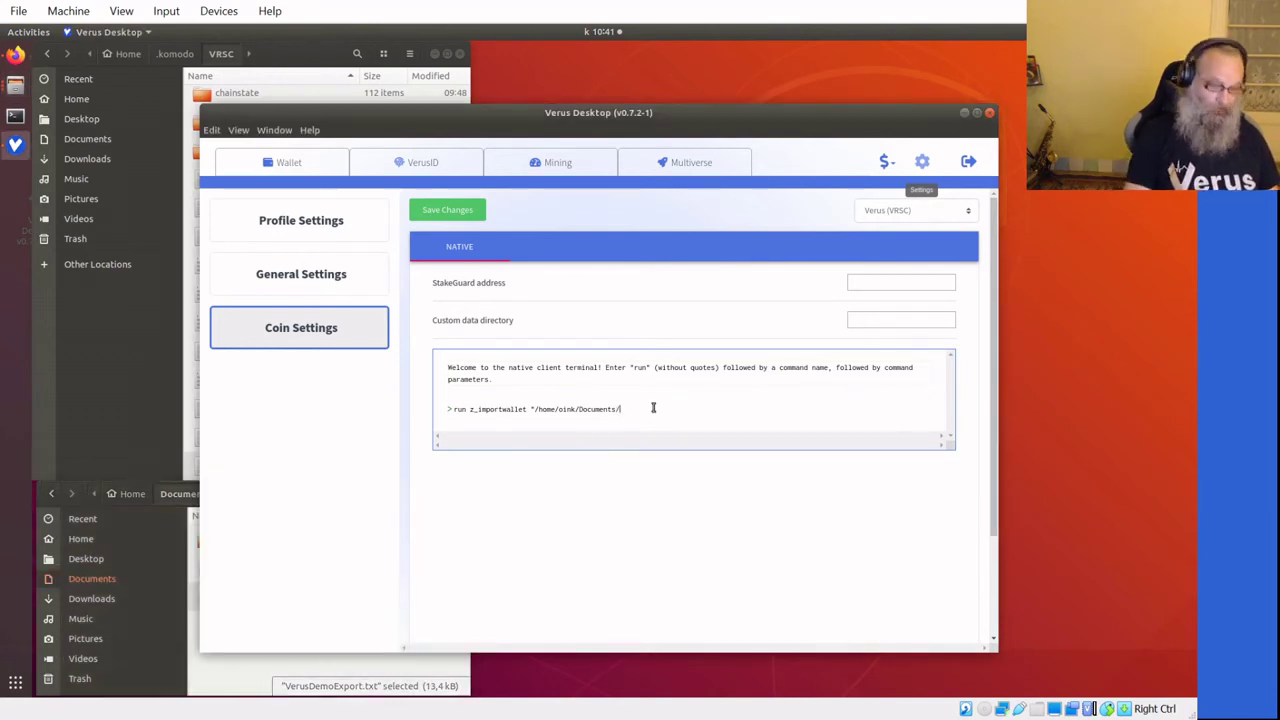
key(ctrl+v)
text(")
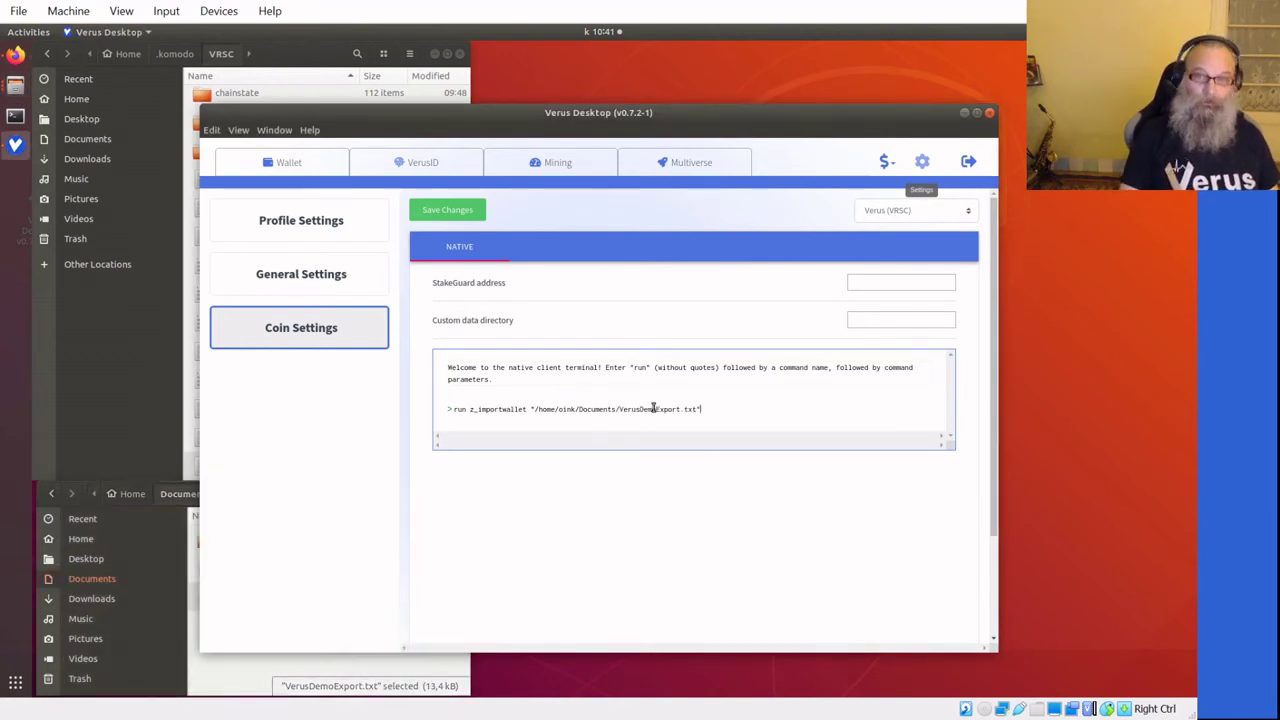
key(Return)
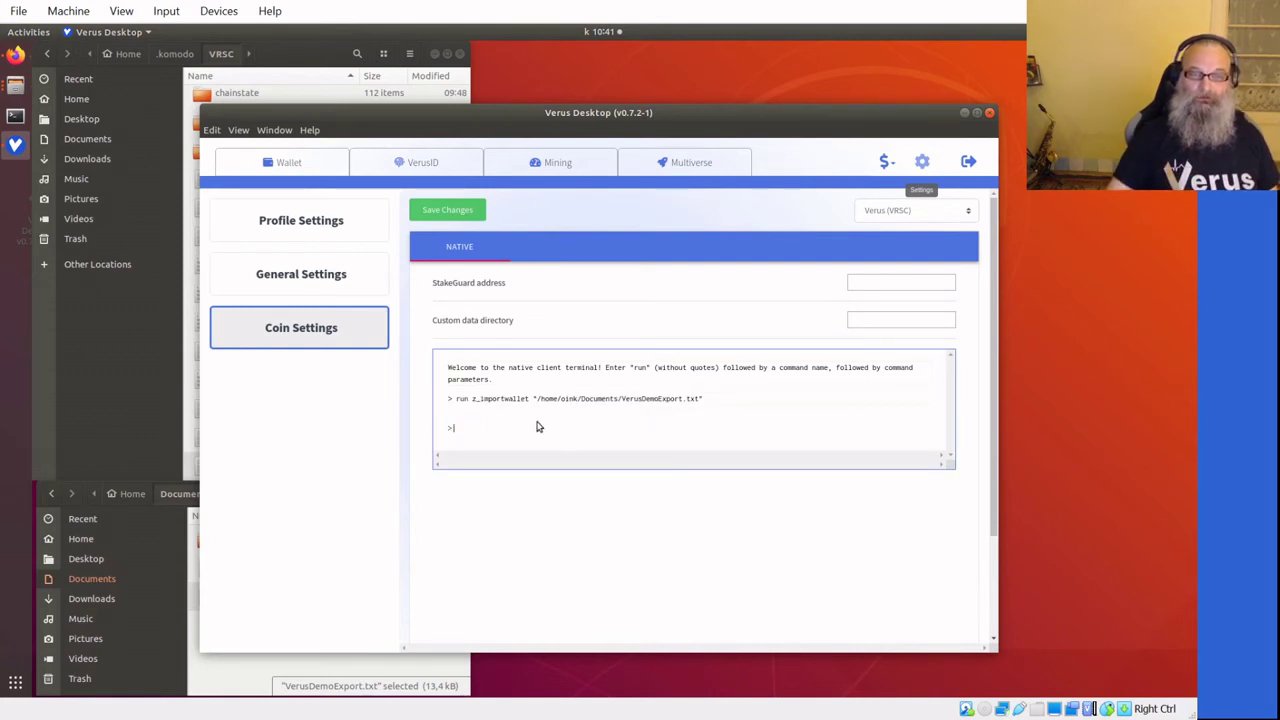
Step: Check the Verus wallet view and examine the end of debug.log in the VRSC folder for import and rescan entries
click(317, 166)
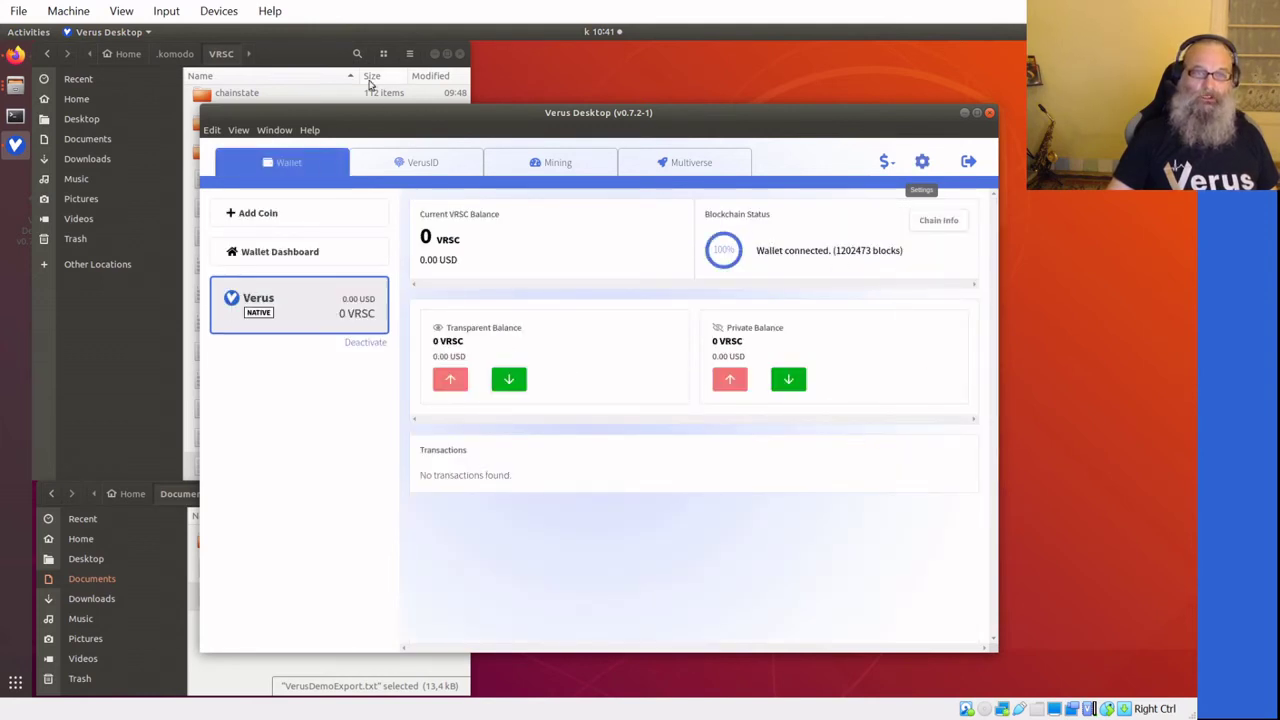
click(263, 53)
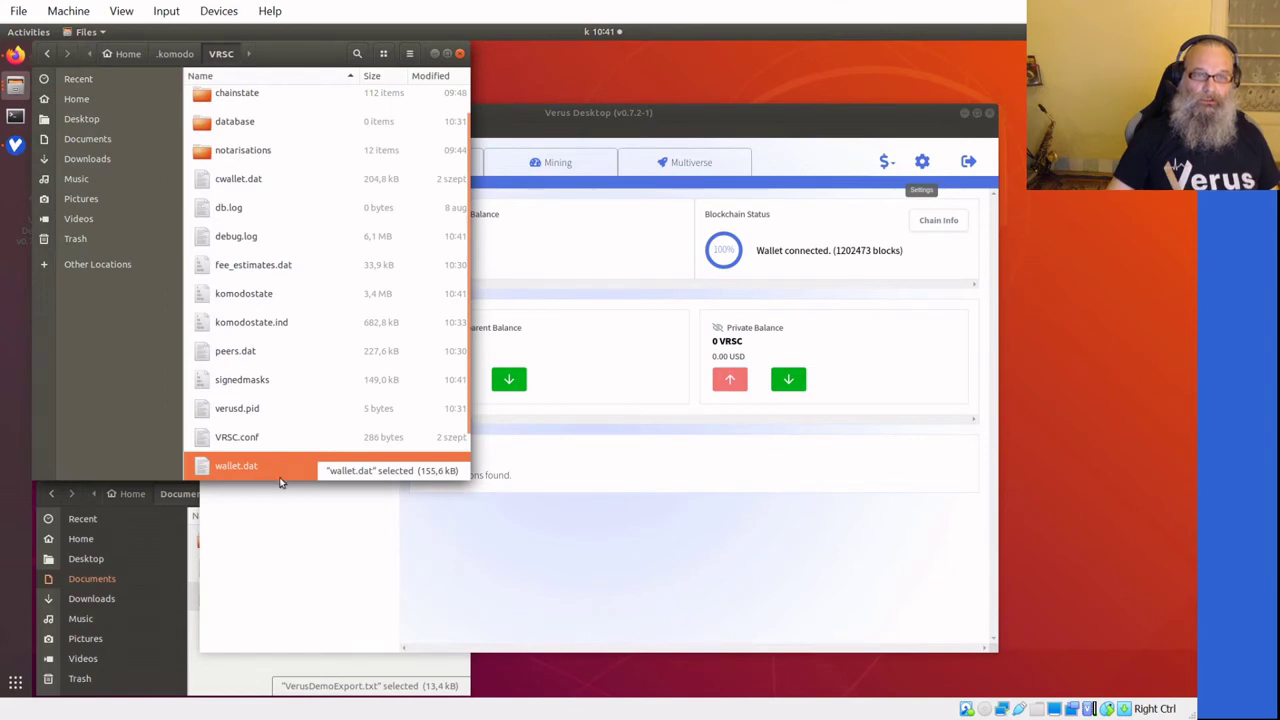
double_click(257, 244)
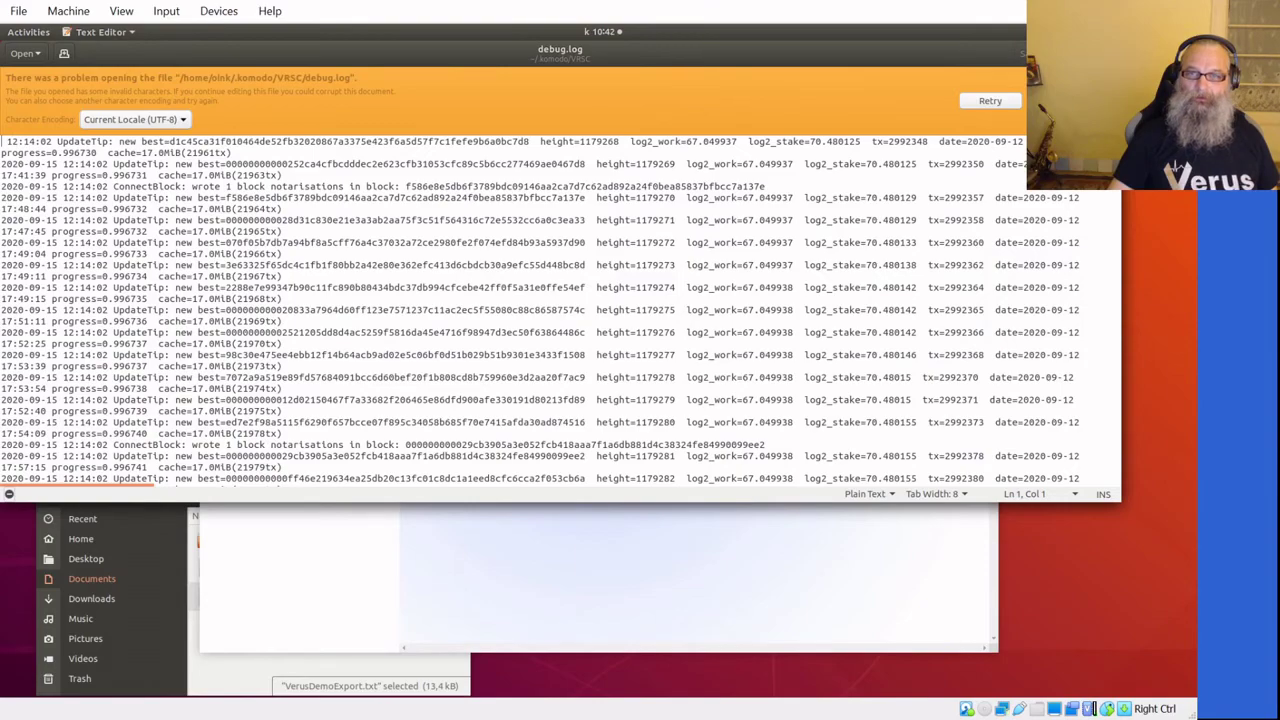
scroll(1094, 351, down, 5)
drag(1112, 351, 1103, 512)
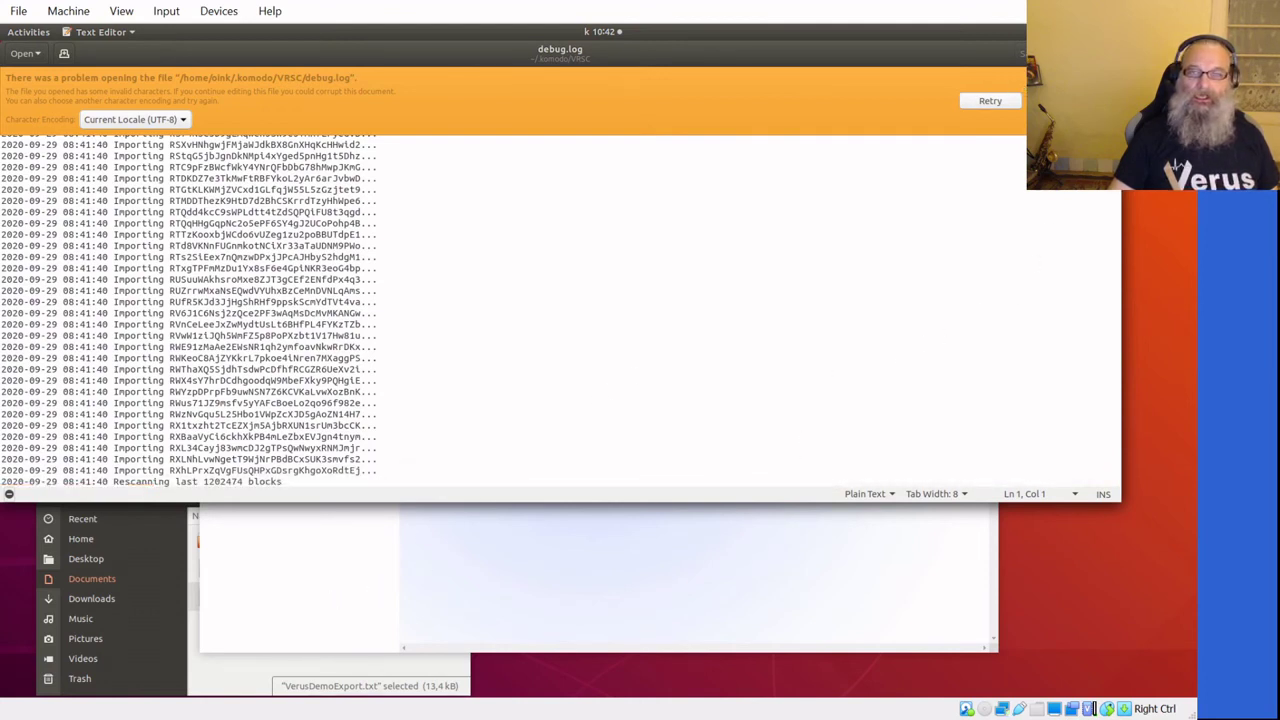
key(ctrl+w)
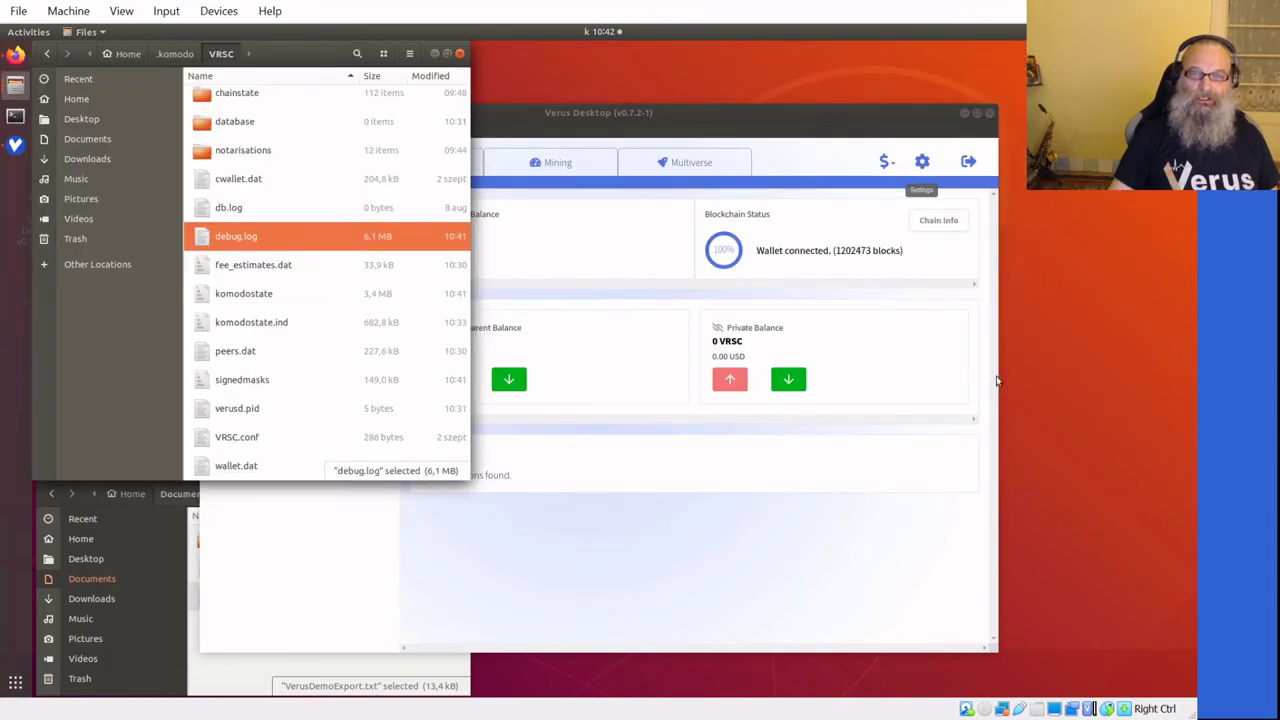
click(853, 611)
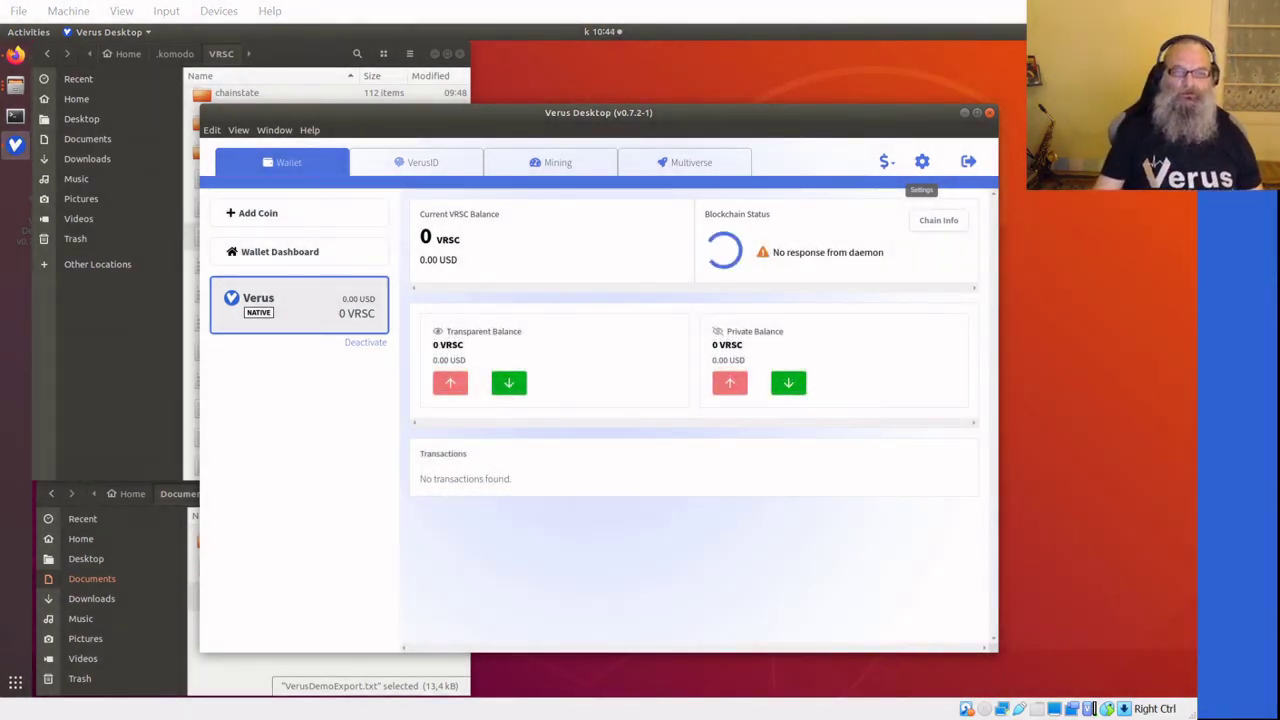
Step: Reopen debug.log in the VRSC folder to examine its latest rescan progress entries, and close the log in favour of the Verus wallet
click(276, 240)
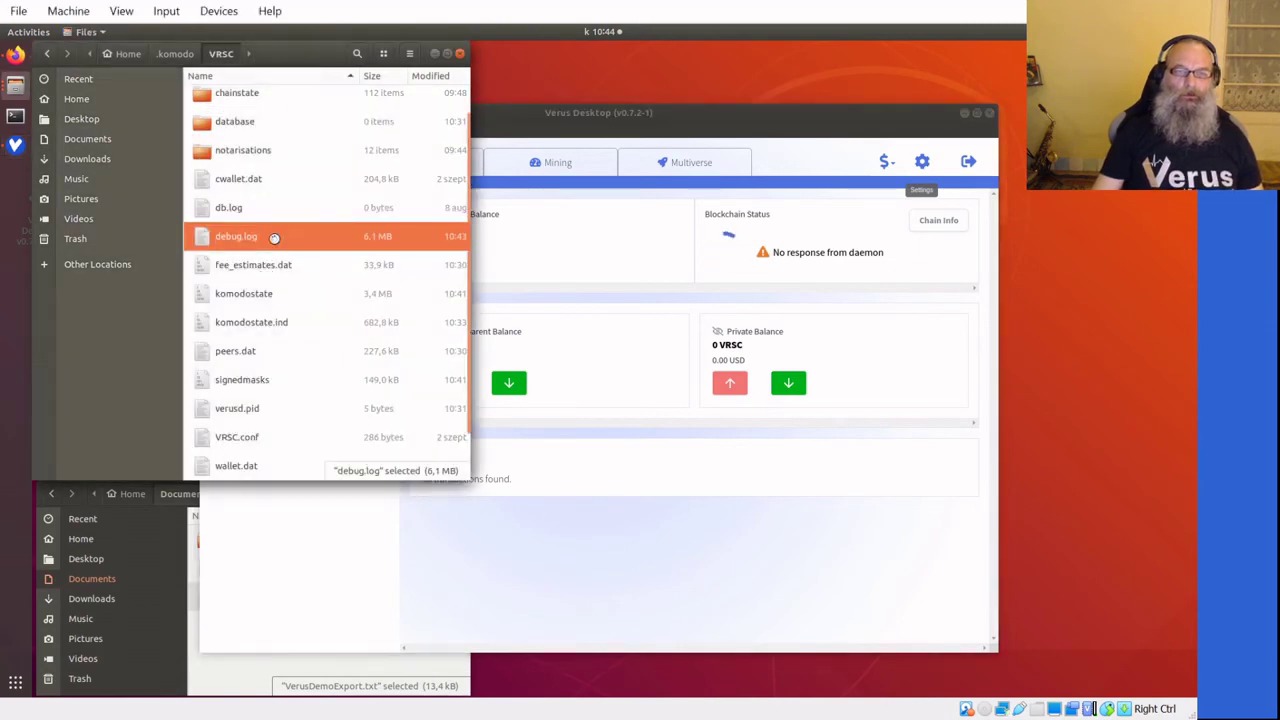
double_click(276, 240)
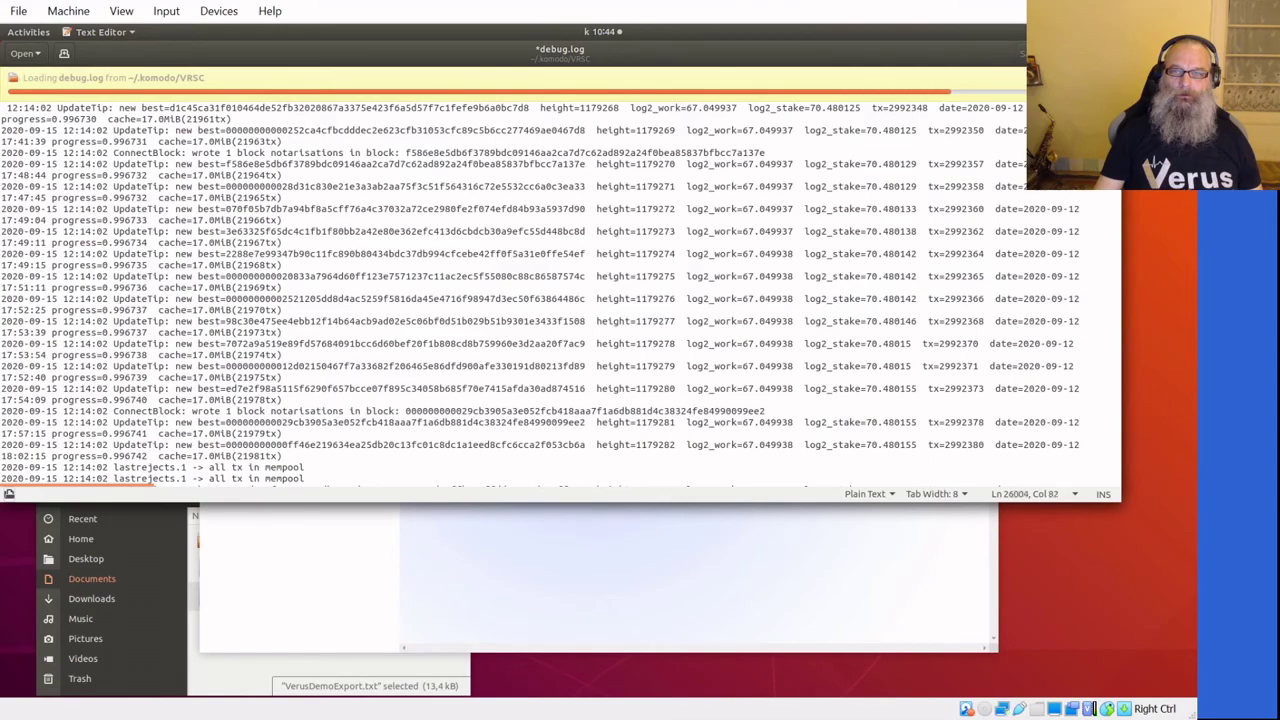
drag(1117, 145, 1102, 496)
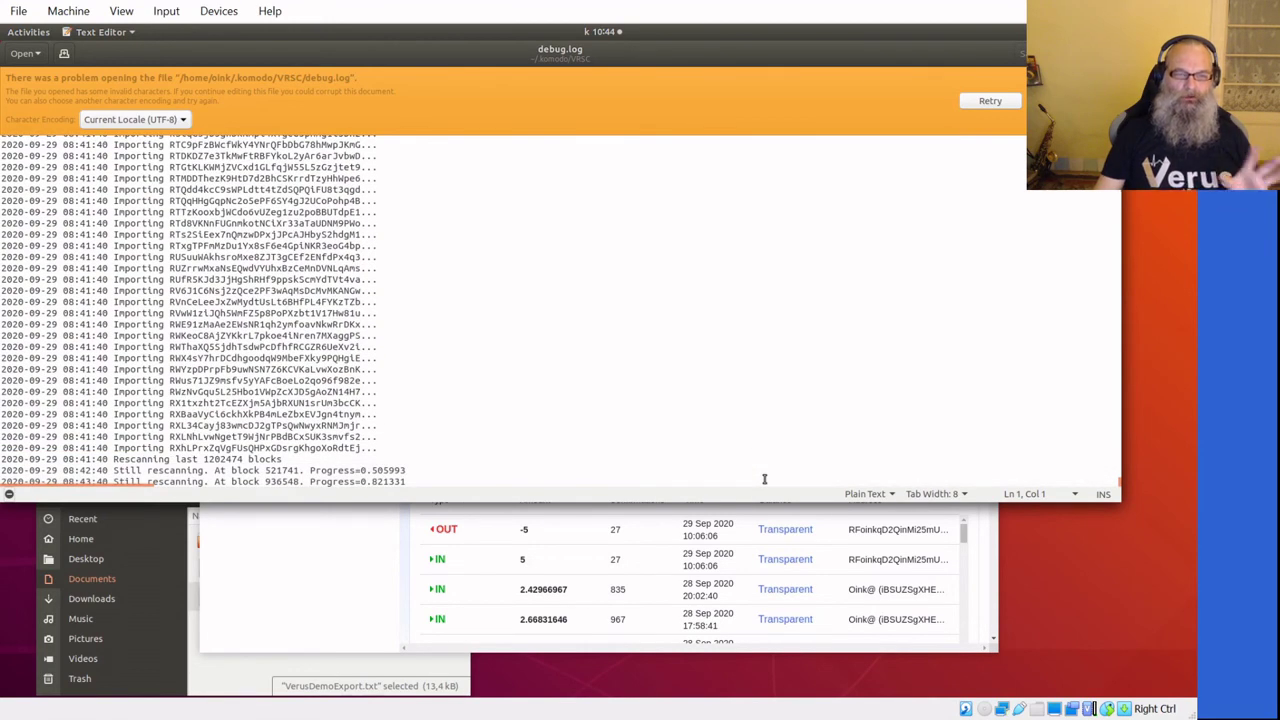
click(328, 606)
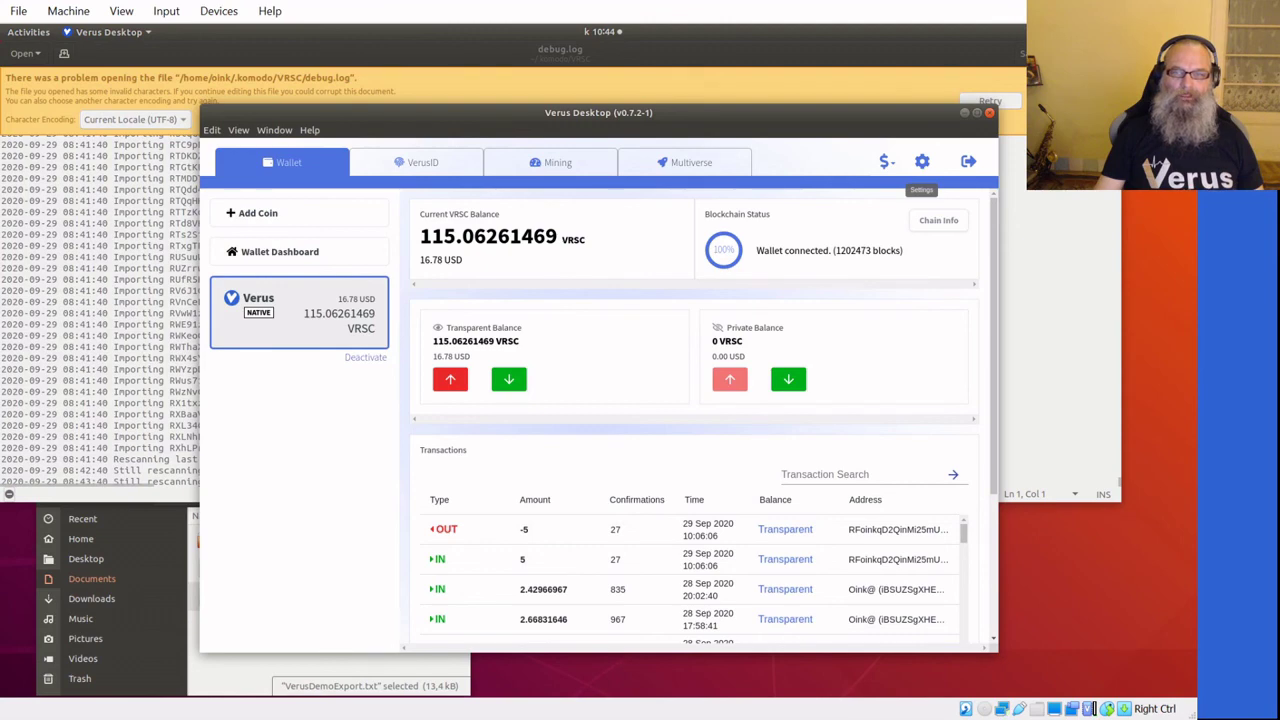
key(alt+Tab)
key(ctrl+w)
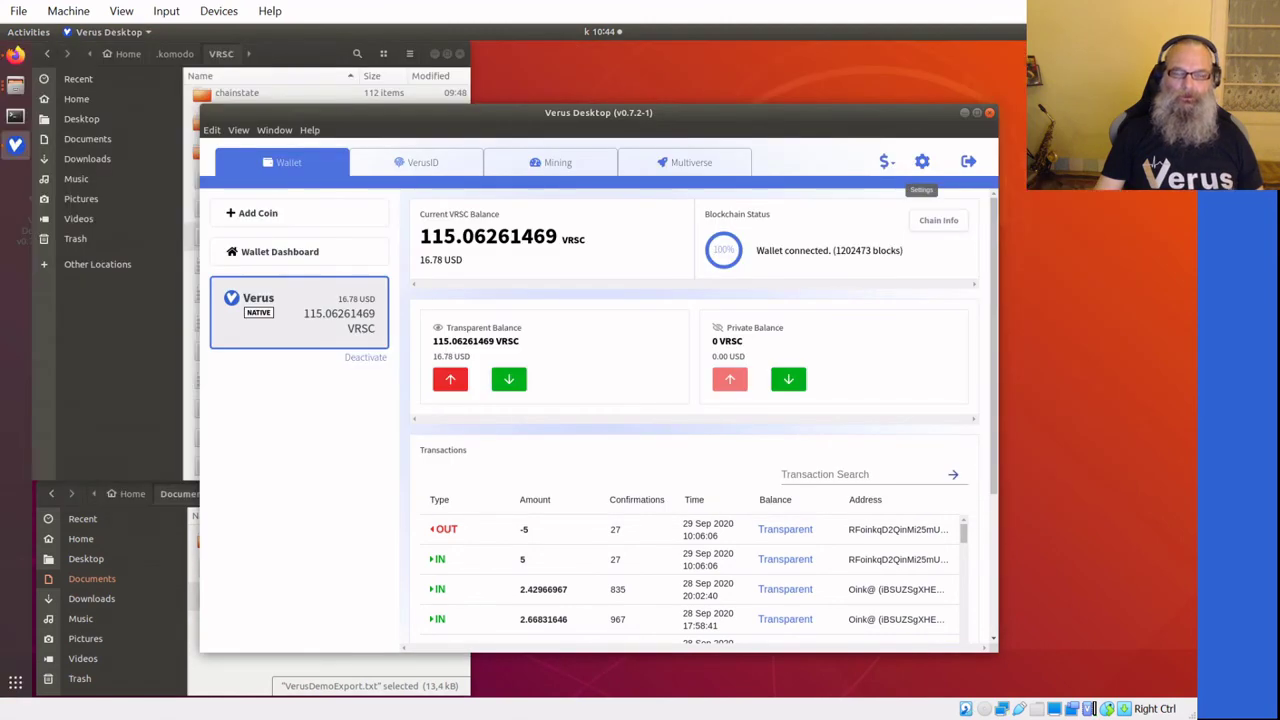
Step: Review the wallet's transparent receiving addresses, and examine the balance and transactions of the Oink@ identity in VerusID
click(508, 379)
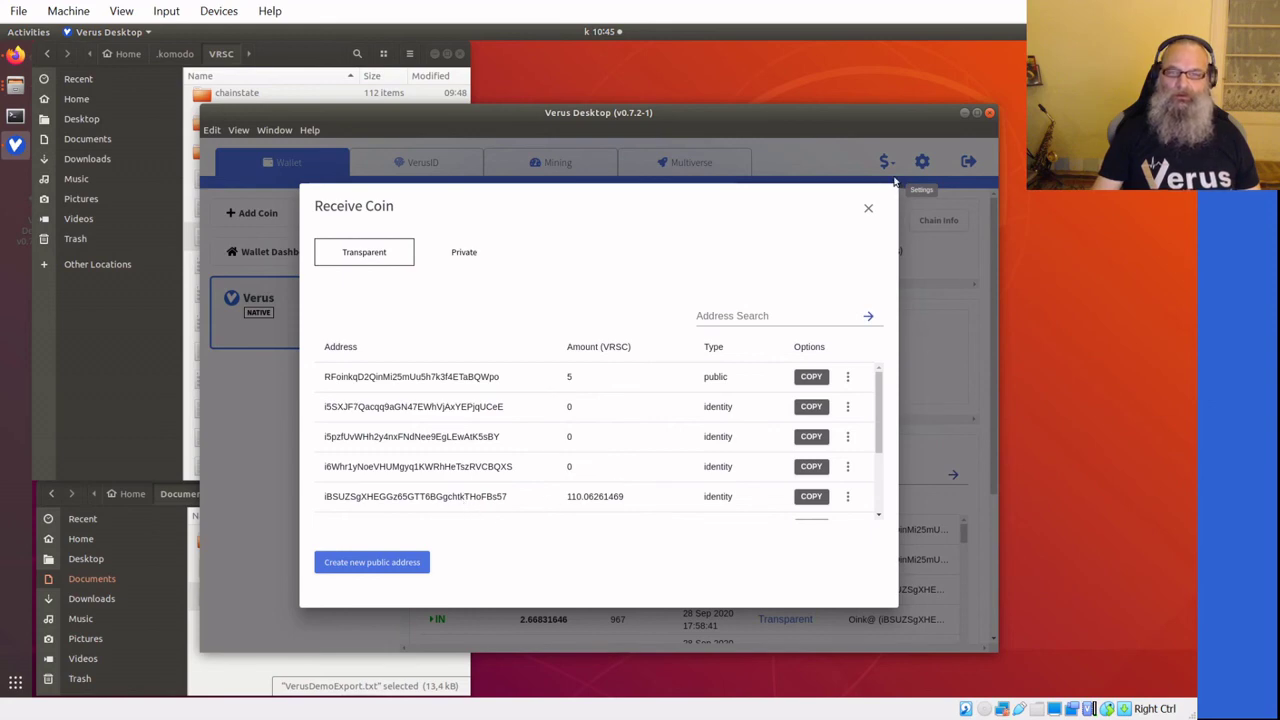
click(868, 208)
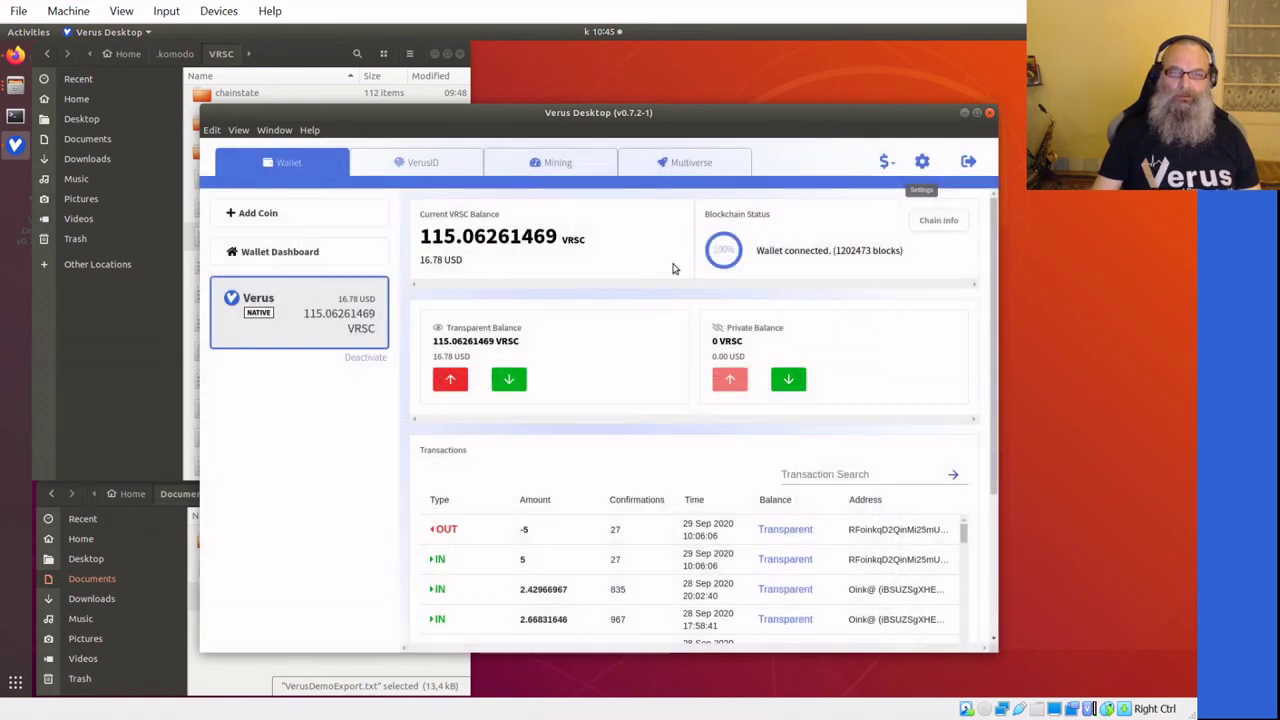
click(423, 163)
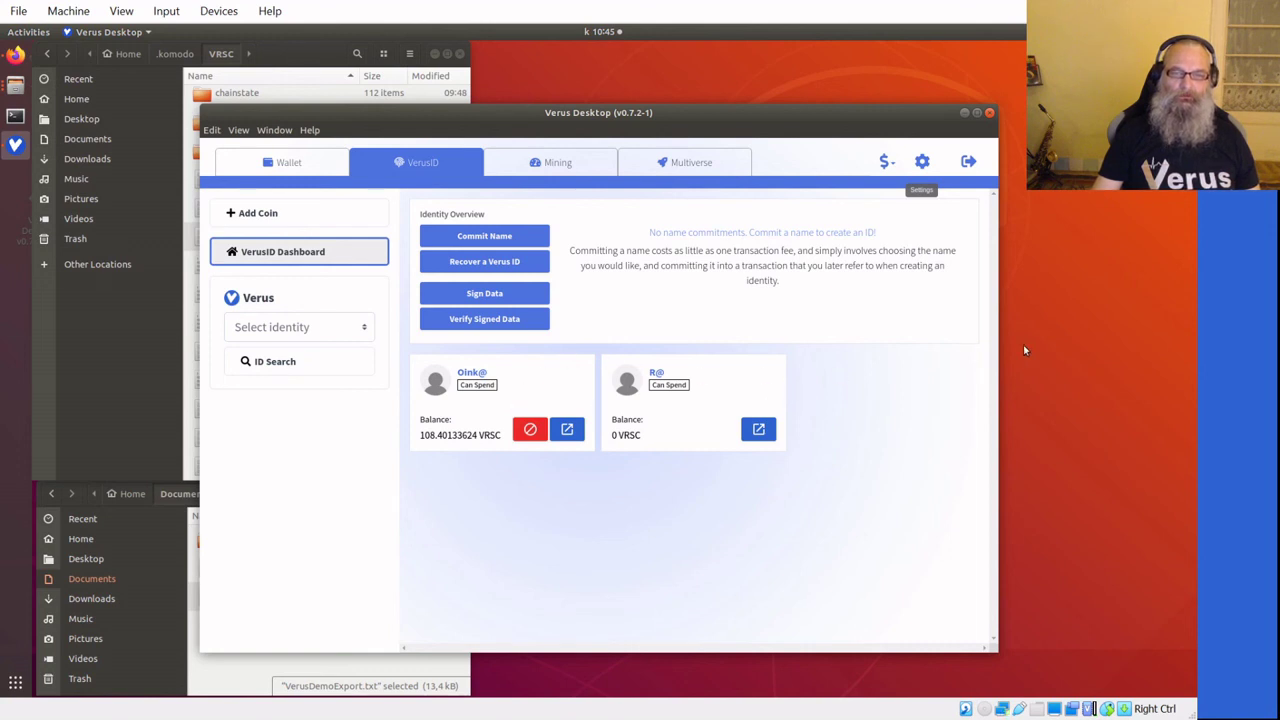
click(568, 430)
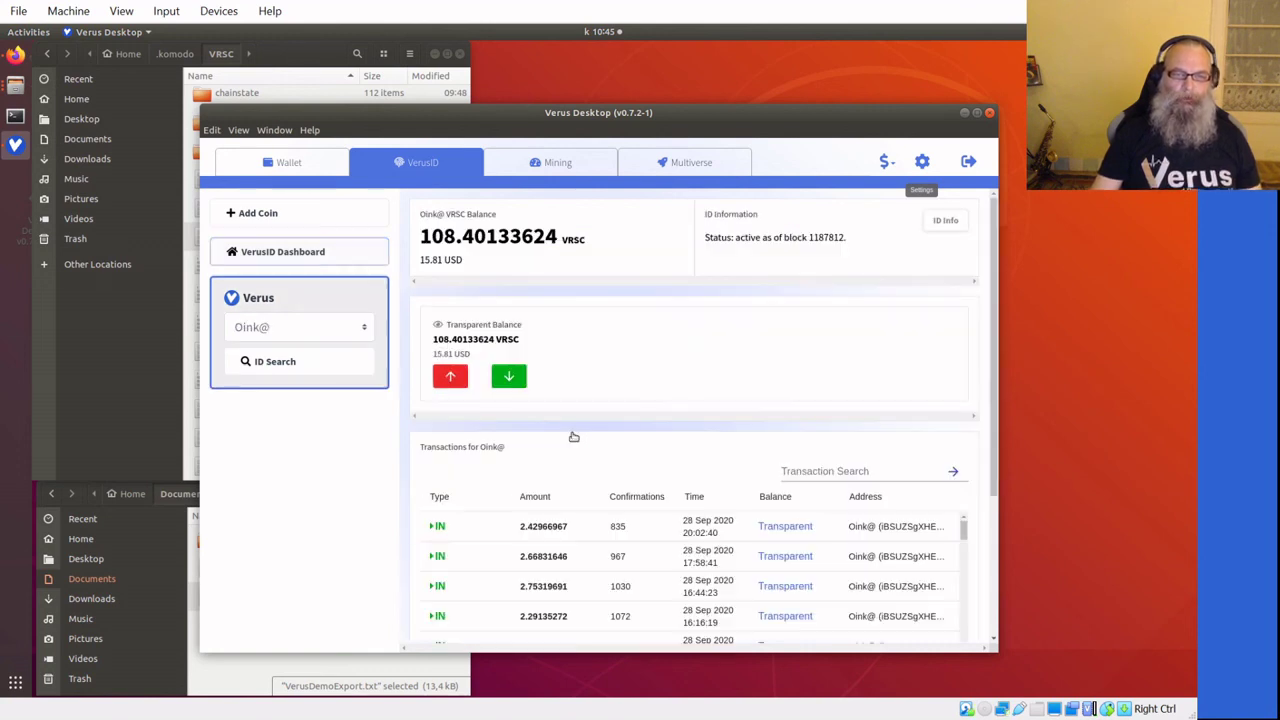
scroll(694, 343, down, 3)
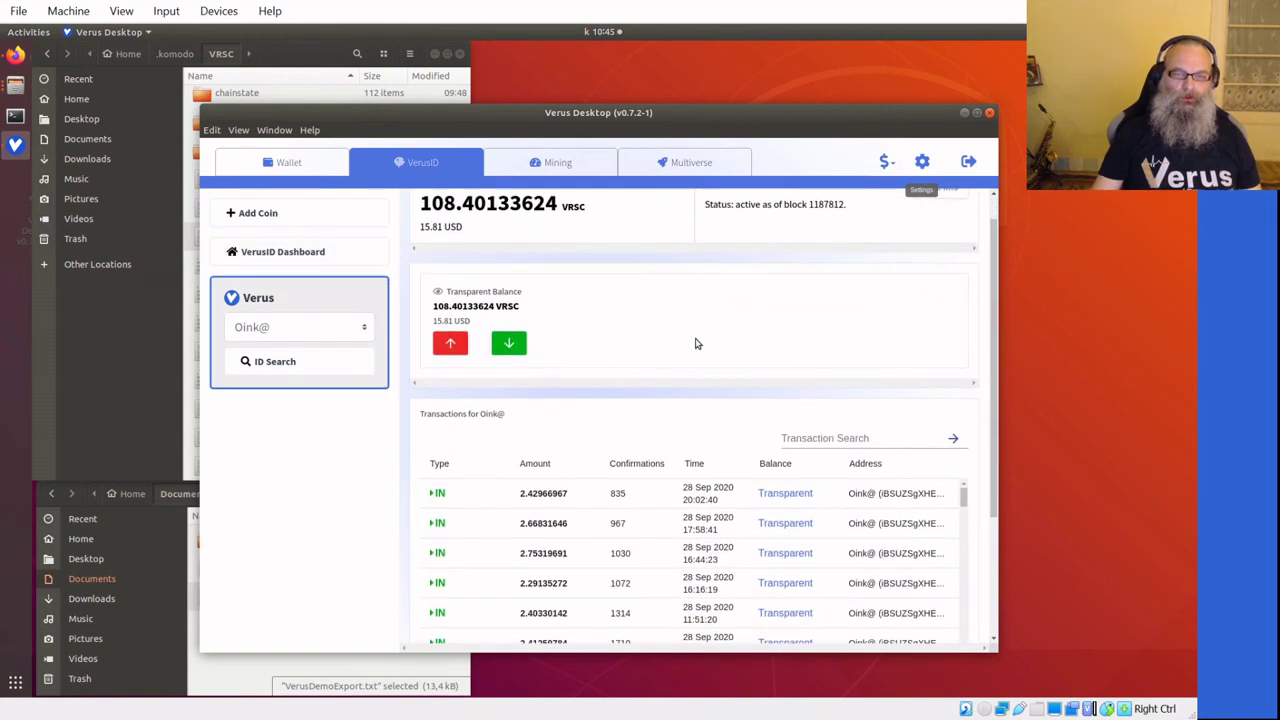
scroll(697, 343, up, 3)
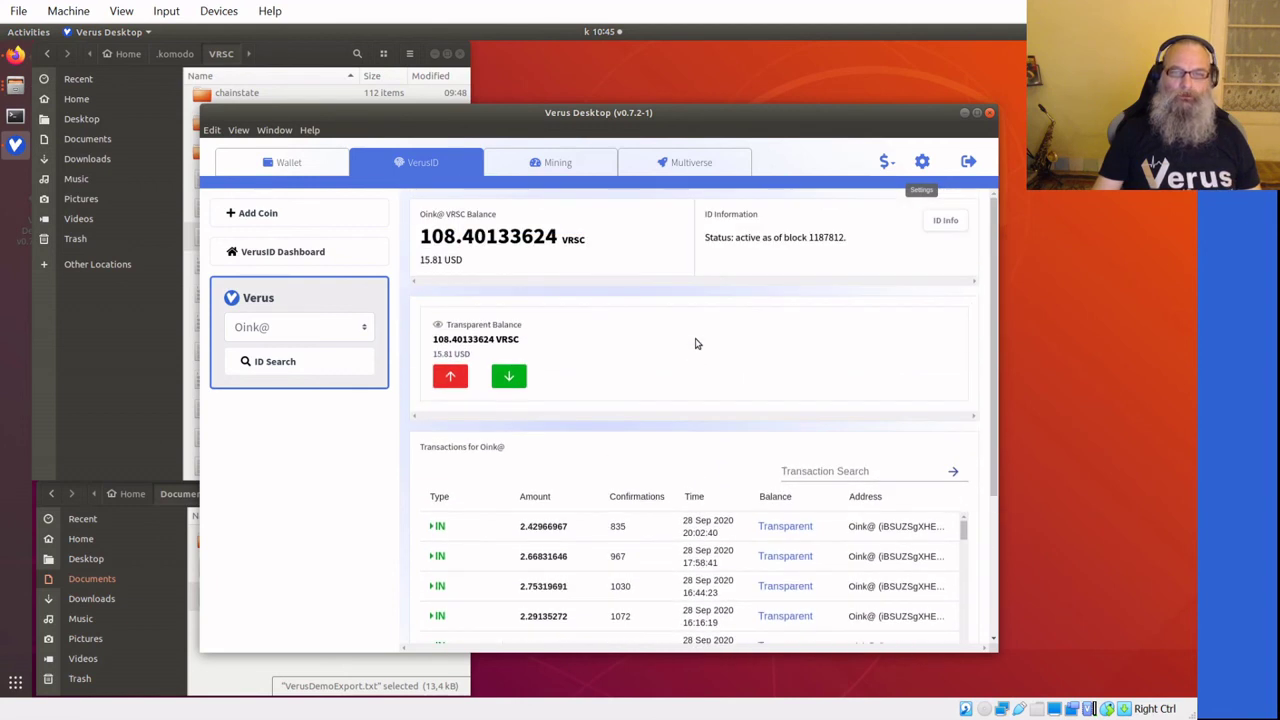